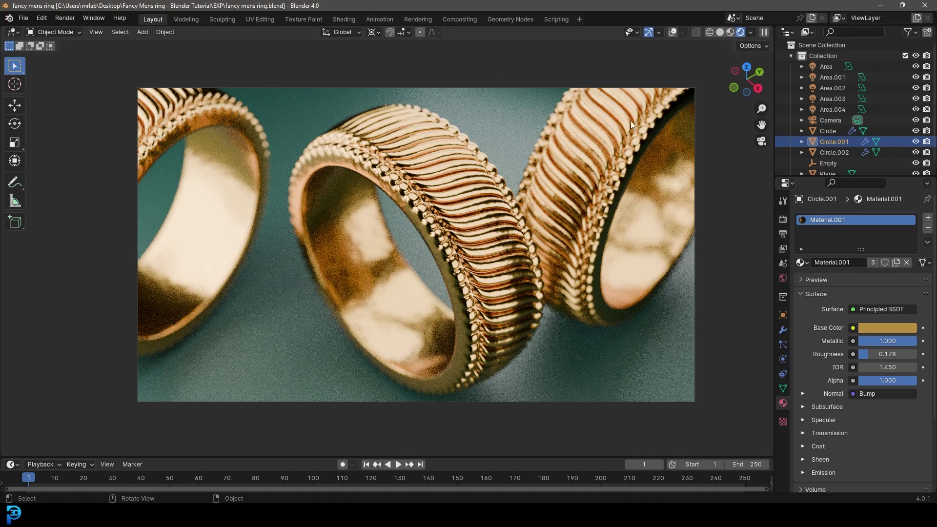
Step: Examine the finished gold rings' wavy band and beaded edges from several angles, both rendered and in solid shading
key(KP_0)
middle_drag(492, 280, 457, 231)
scroll(458, 232, up, 6)
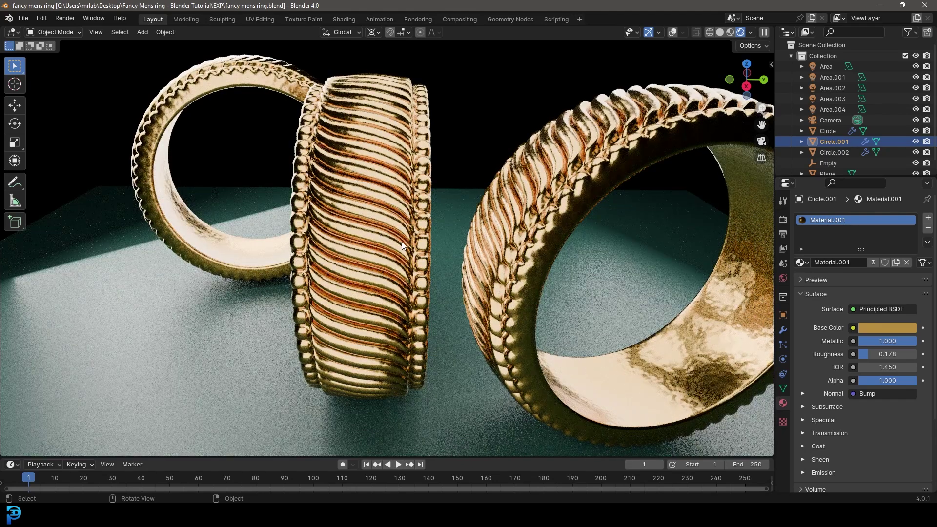
key(z)
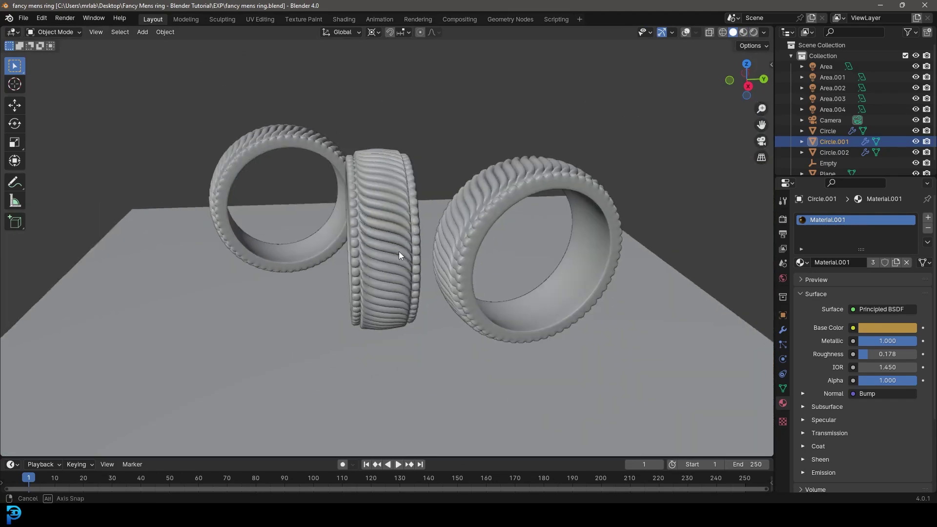
middle_drag(399, 252, 458, 250)
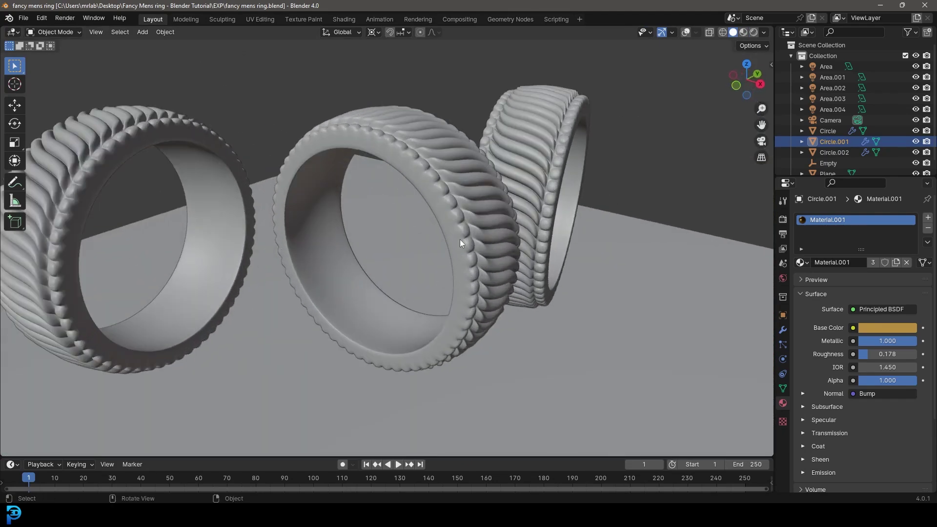
middle_drag(385, 188, 496, 221)
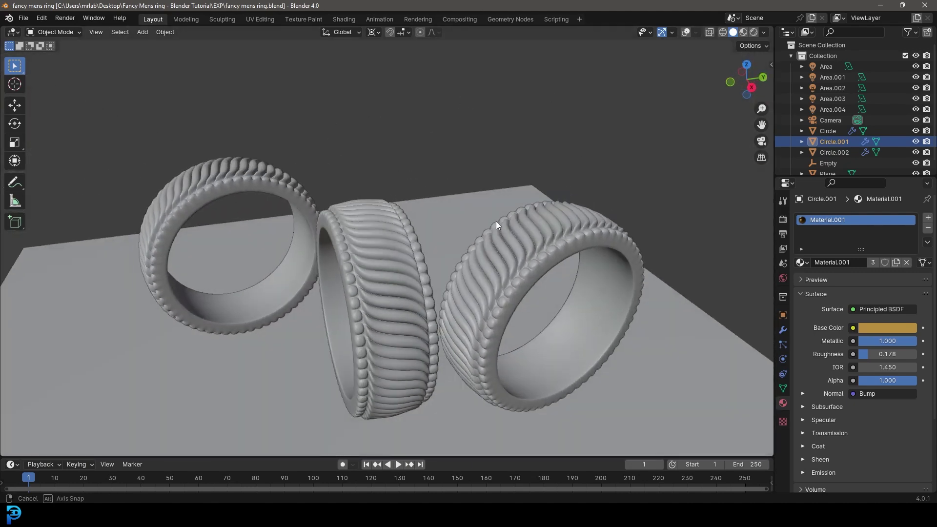
middle_drag(325, 171, 377, 319)
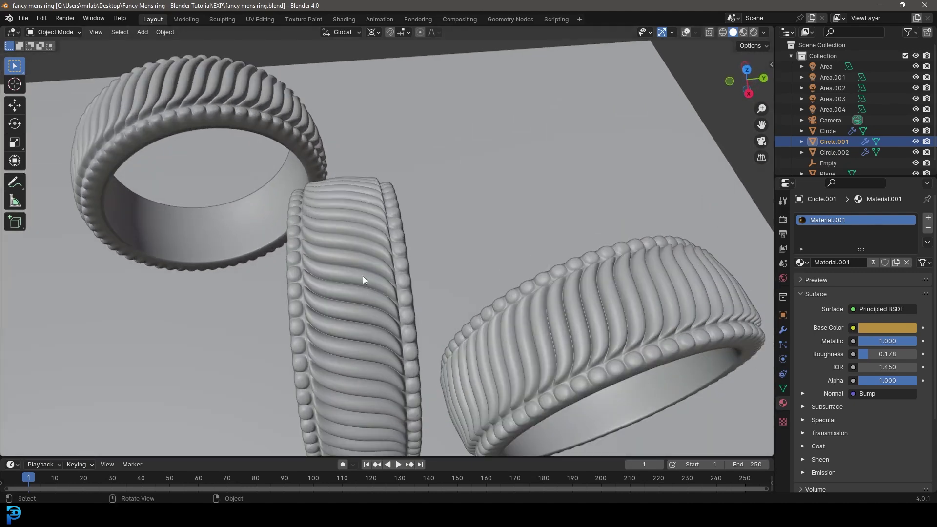
middle_drag(363, 279, 369, 257)
key(KP_0)
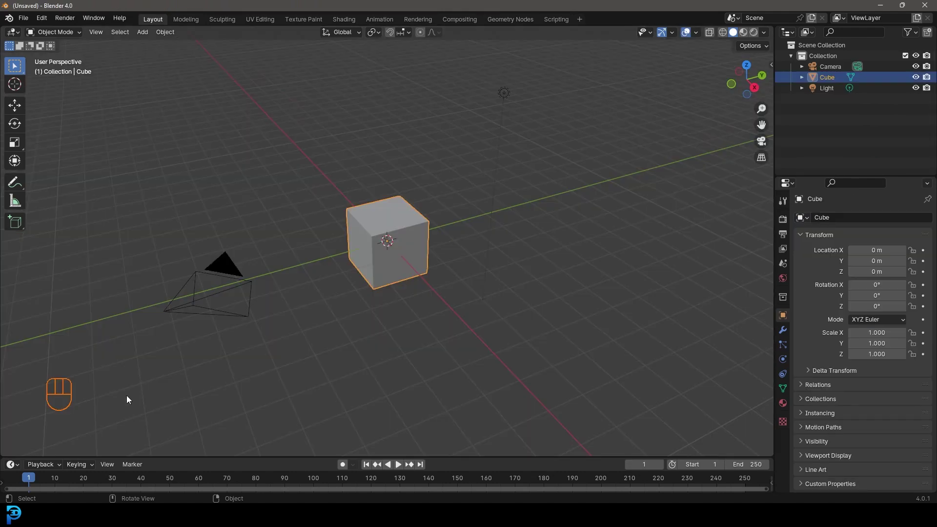
Step: Delete the default camera, cube and light from the new scene
drag(127, 396, 585, 64)
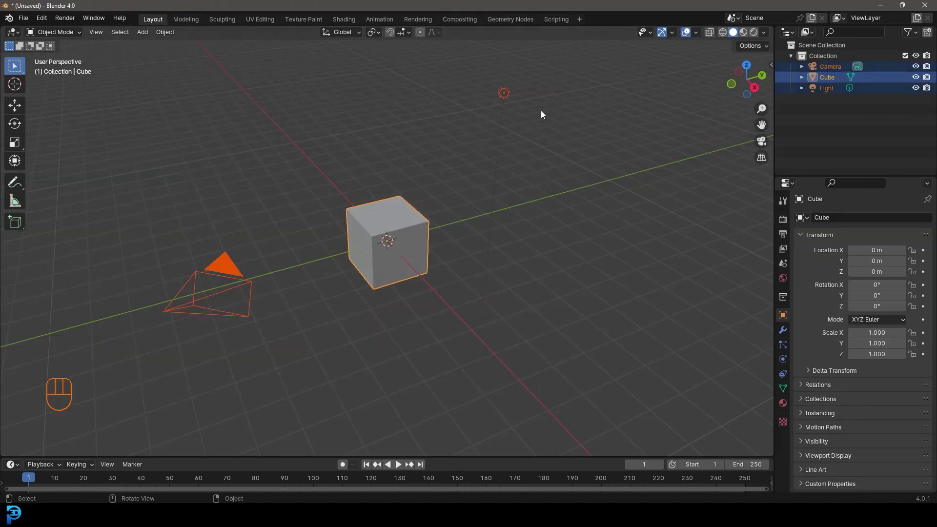
key(Delete)
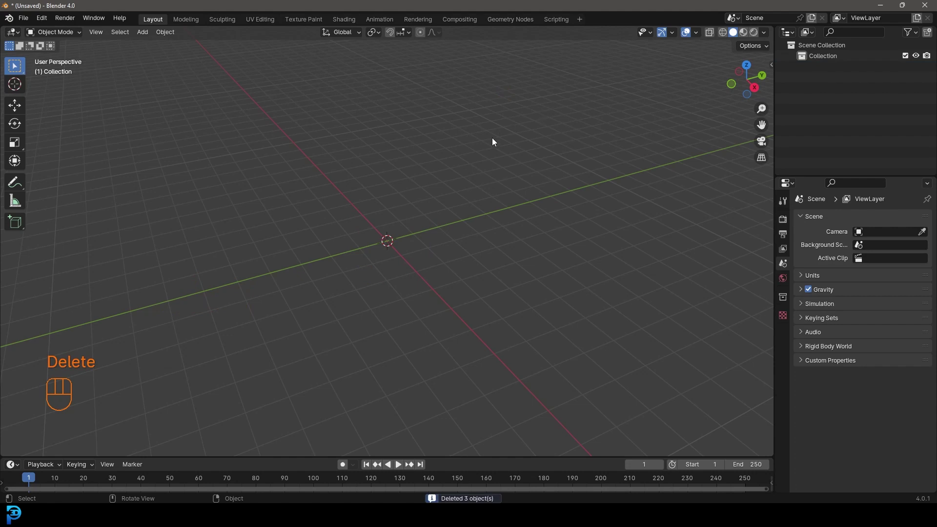
Step: Add a mesh circle at the world origin with 60 vertices
middle_drag(377, 266, 376, 224)
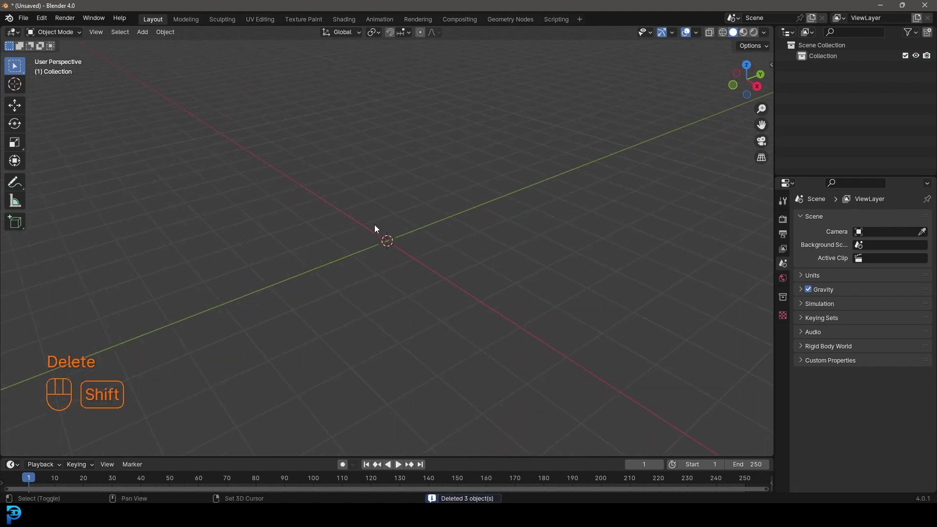
key(shift+a)
mouse_move(329, 238)
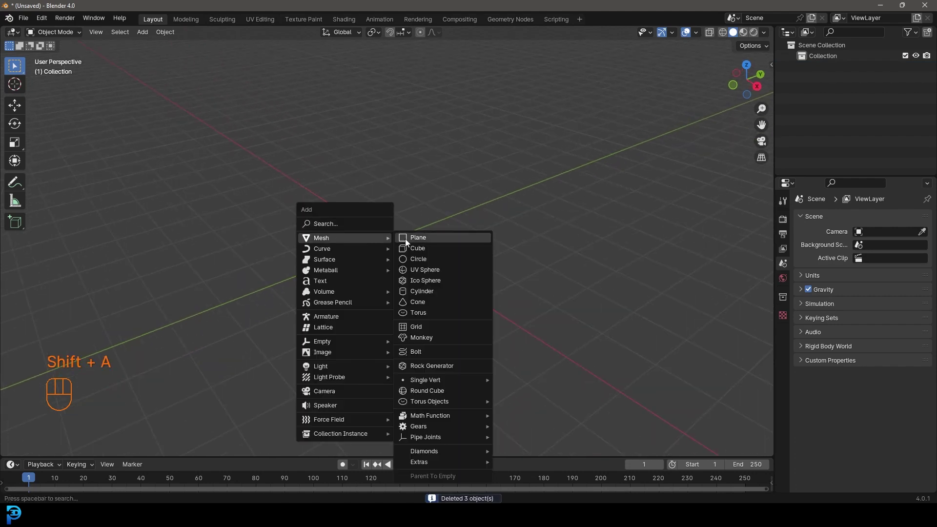
click(446, 259)
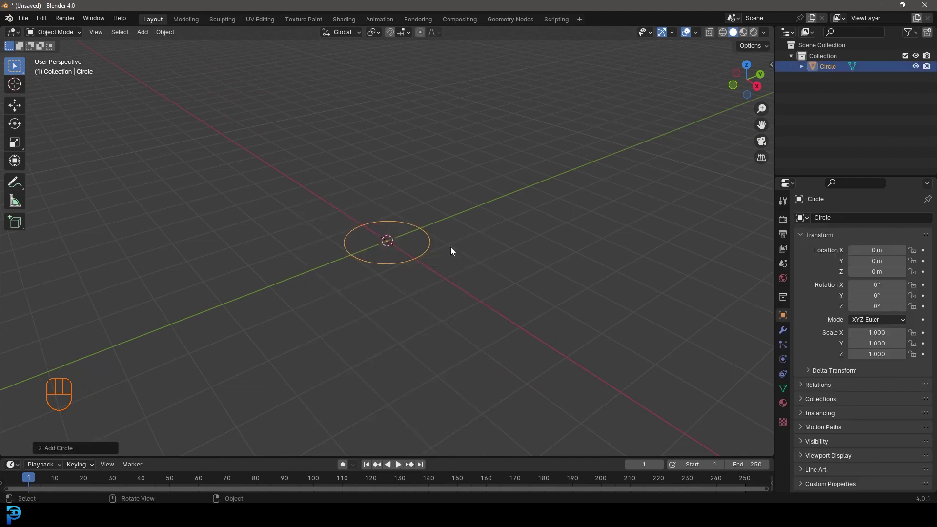
click(41, 450)
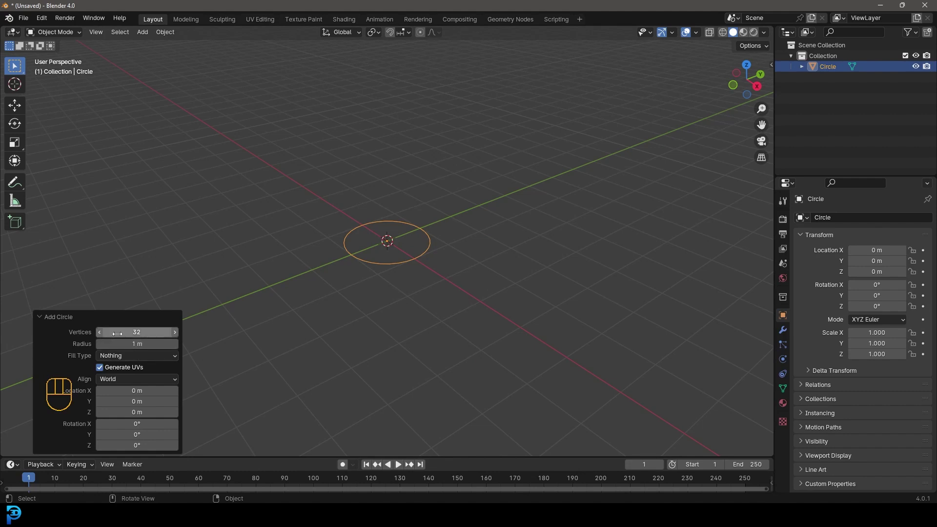
click(140, 332)
text(60)
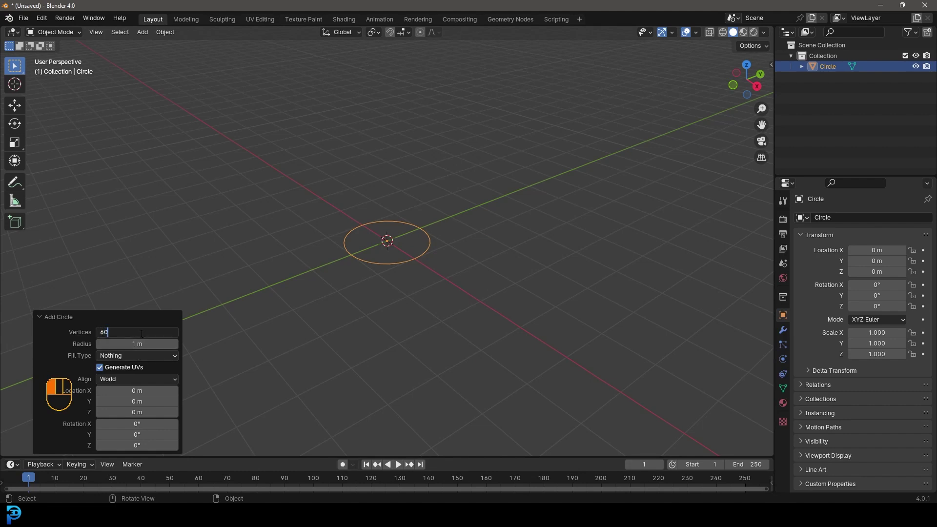
key(Return)
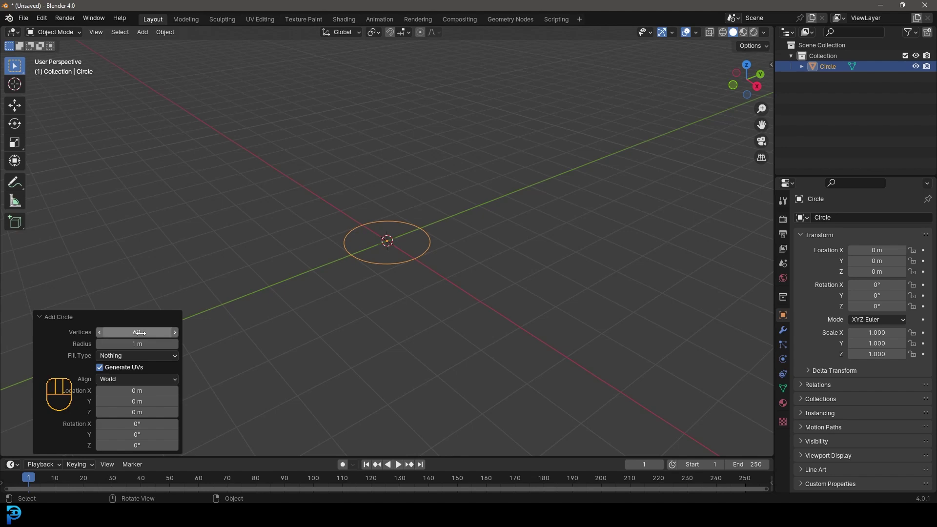
click(42, 317)
Step: Extrude the circle's vertices 0.4 m straight up in Edit Mode, working from the front view, to form the ring band
scroll(429, 250, up, 2)
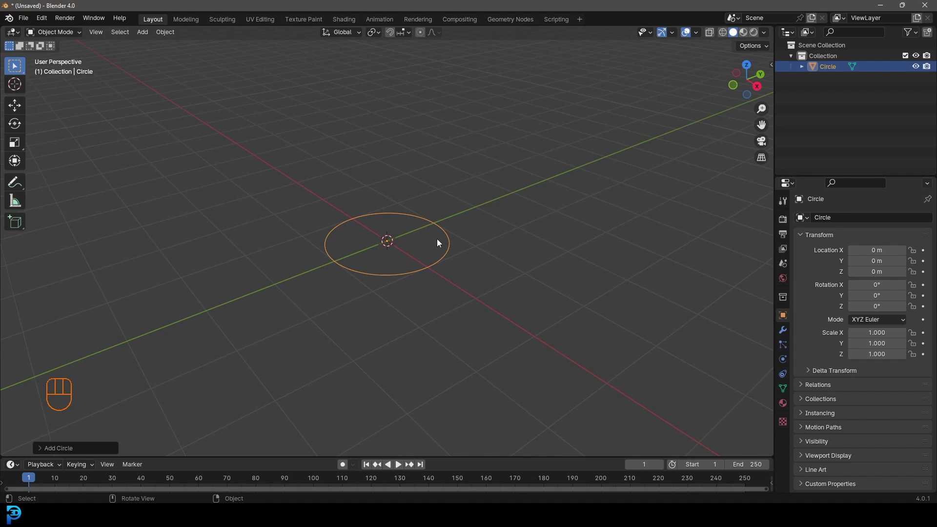
click(56, 34)
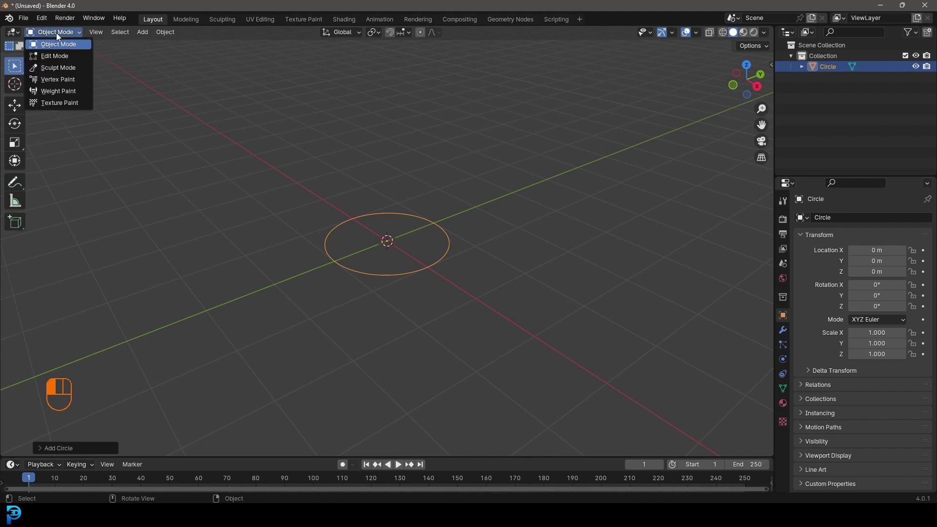
click(68, 57)
scroll(295, 226, up, 3)
middle_drag(295, 226, 361, 221)
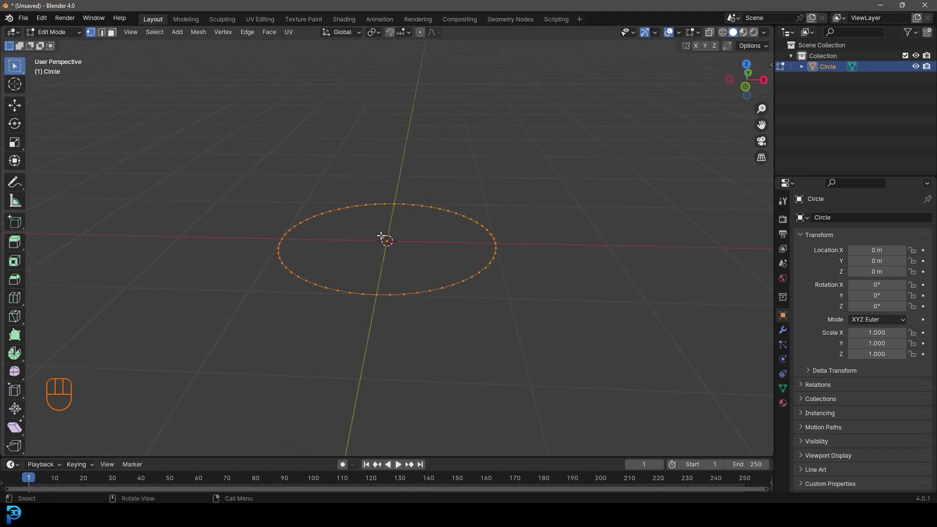
key(KP_1)
scroll(389, 243, up, 3)
scroll(412, 293, down, 2)
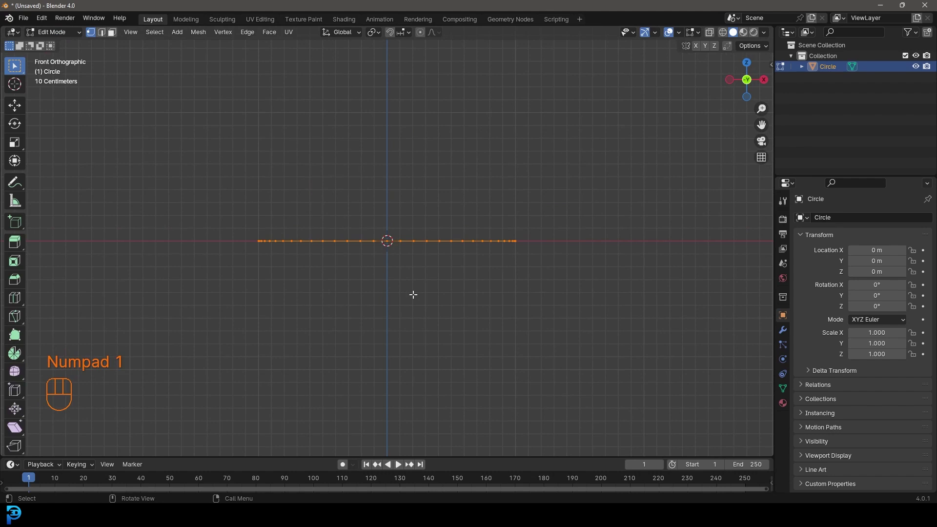
key(e)
key(ctrl)
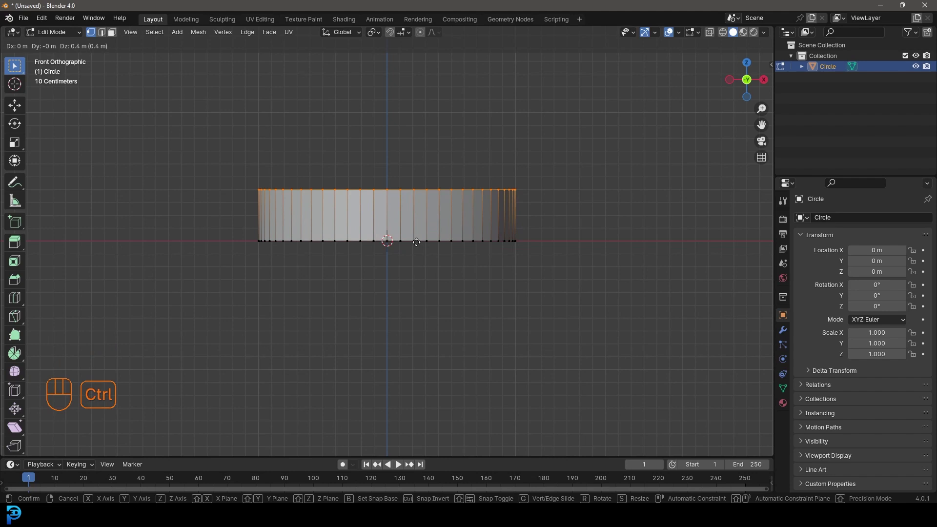
click(416, 242)
Step: Move the whole band mesh down 0.2 m along the Z axis to centre it vertically on the origin
scroll(400, 239, up, 3)
shift+middle_drag(54, 239, 340, 237)
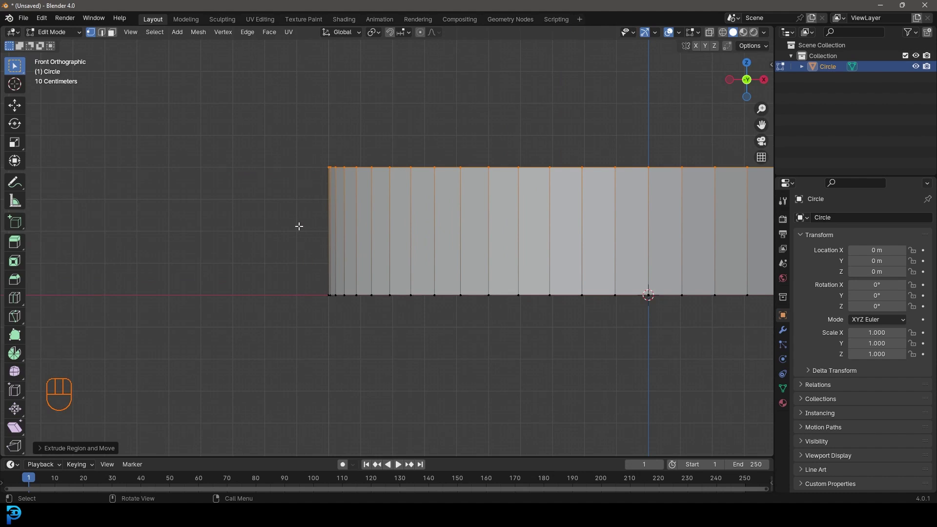
scroll(415, 230, down, 4)
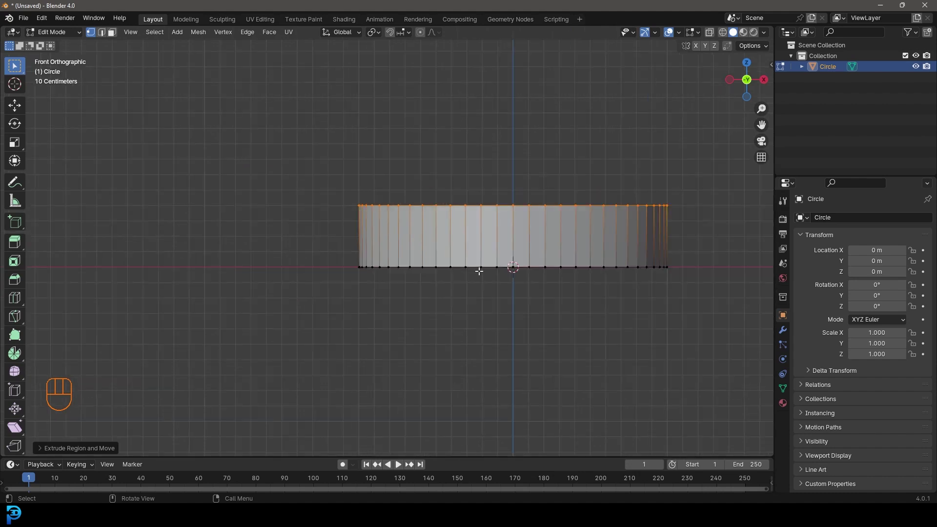
key(a)
scroll(493, 202, down, 4)
middle_drag(493, 202, 464, 217)
key(KP_1)
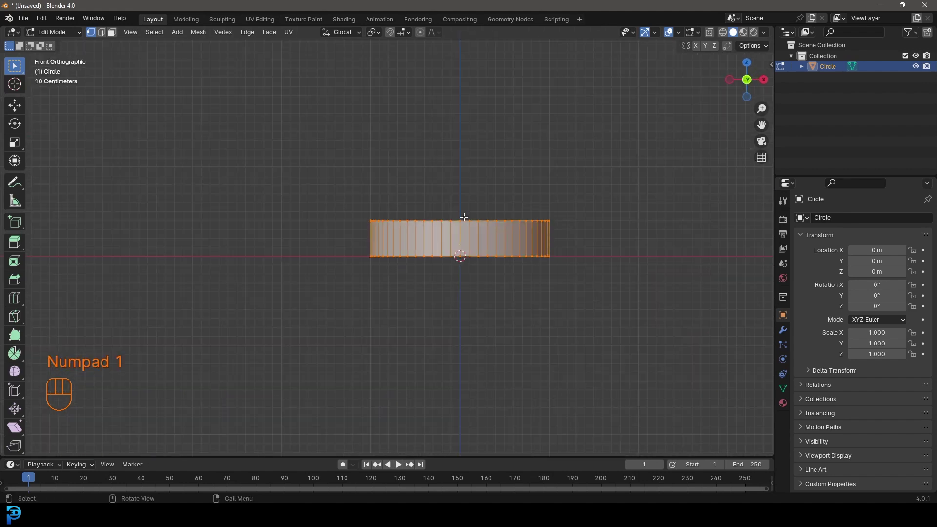
scroll(463, 217, up, 3)
key(g)
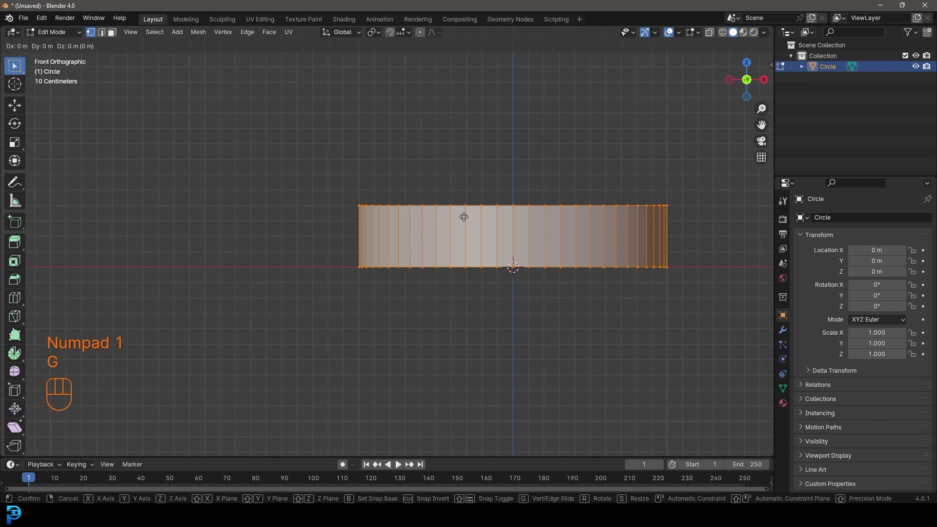
key(z)
key(ctrl)
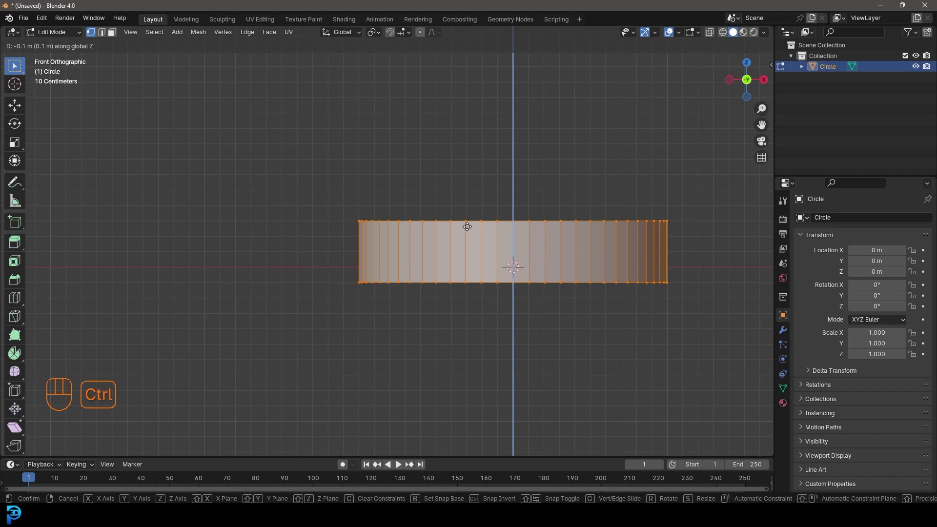
mouse_move(467, 214)
mouse_move(464, 245)
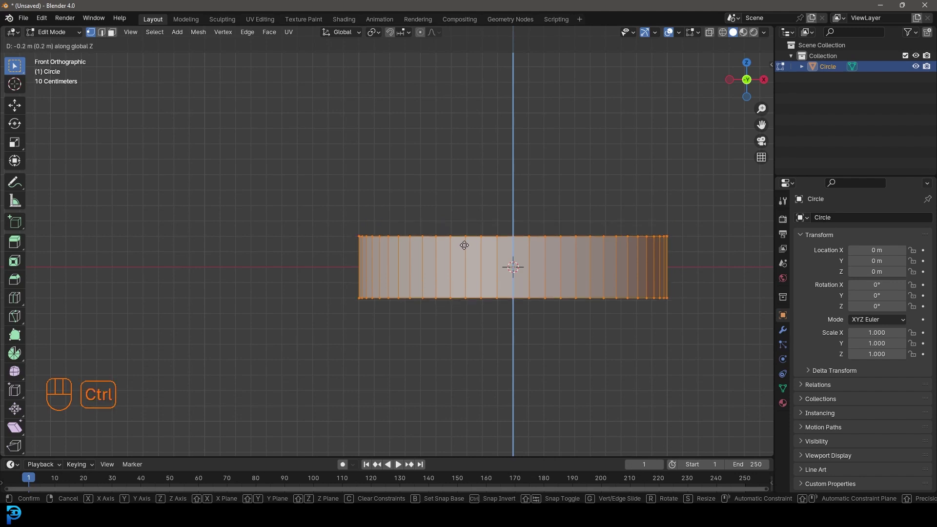
click(464, 245)
scroll(376, 261, up, 6)
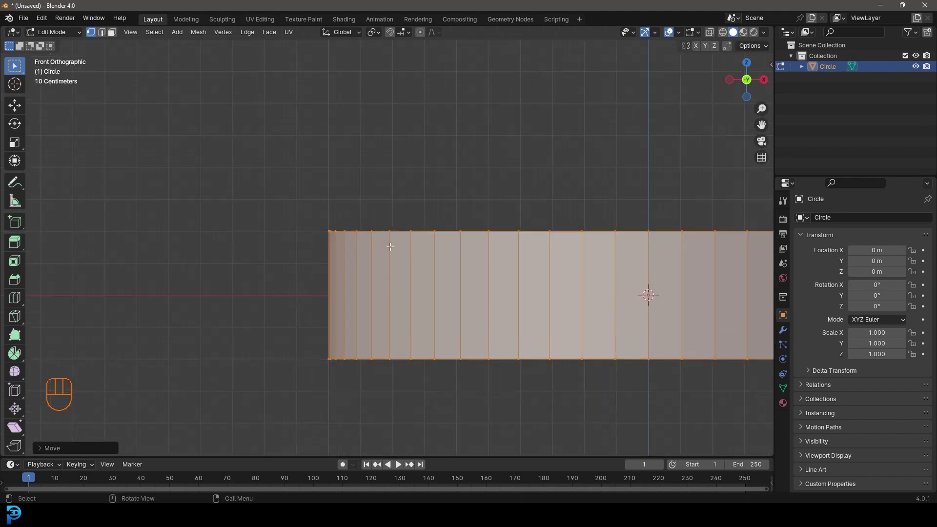
scroll(361, 305, down, 2)
key(g)
key(z)
right_click(366, 311)
scroll(421, 306, down, 3)
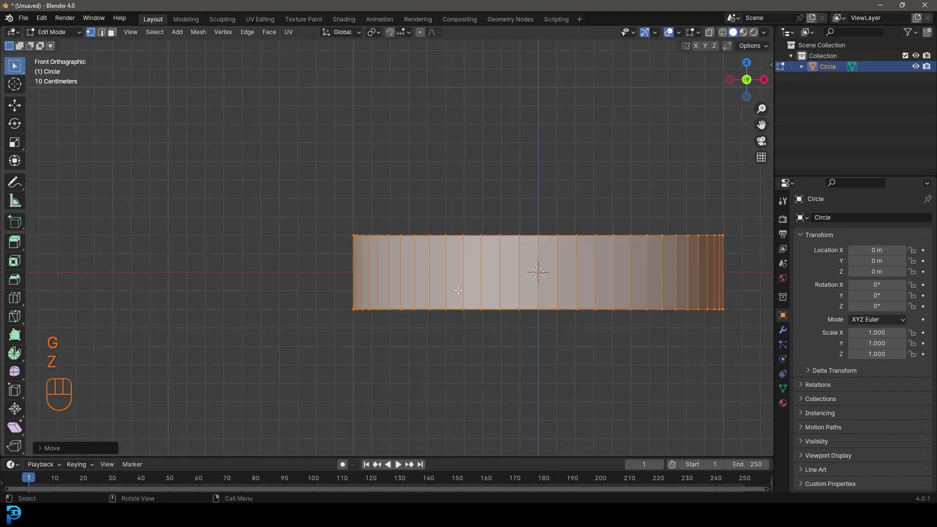
Step: Clear the selection and select the band's upper and lower boundary edge loops together in edge select mode
shift+middle_drag(713, 307, 607, 307)
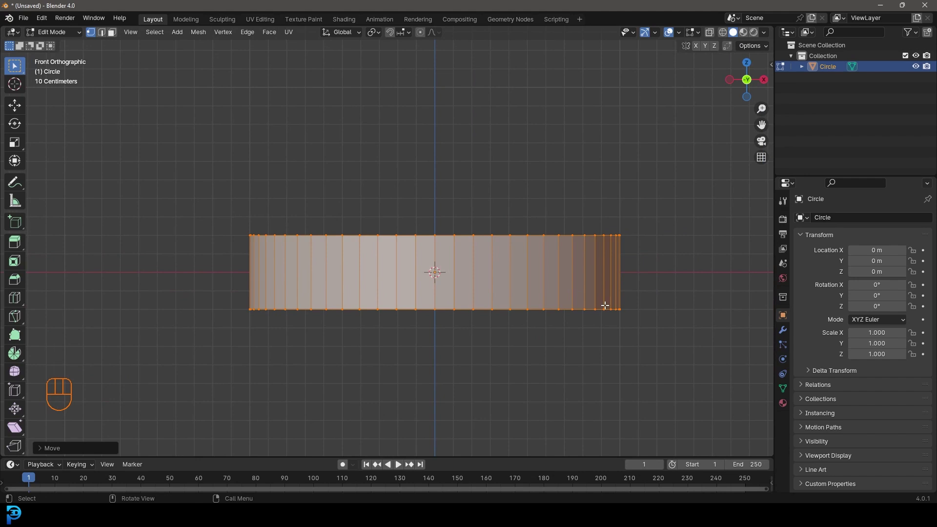
scroll(563, 291, down, 4)
scroll(564, 279, up, 2)
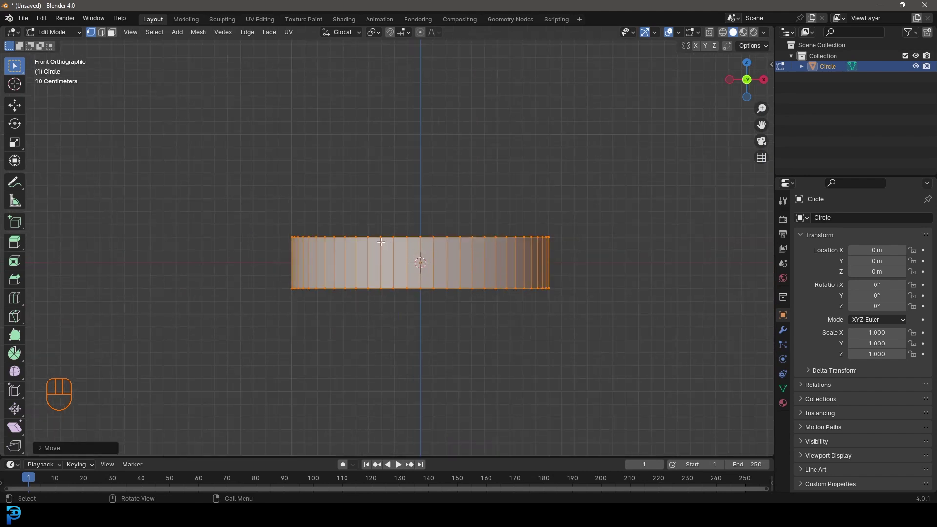
click(102, 33)
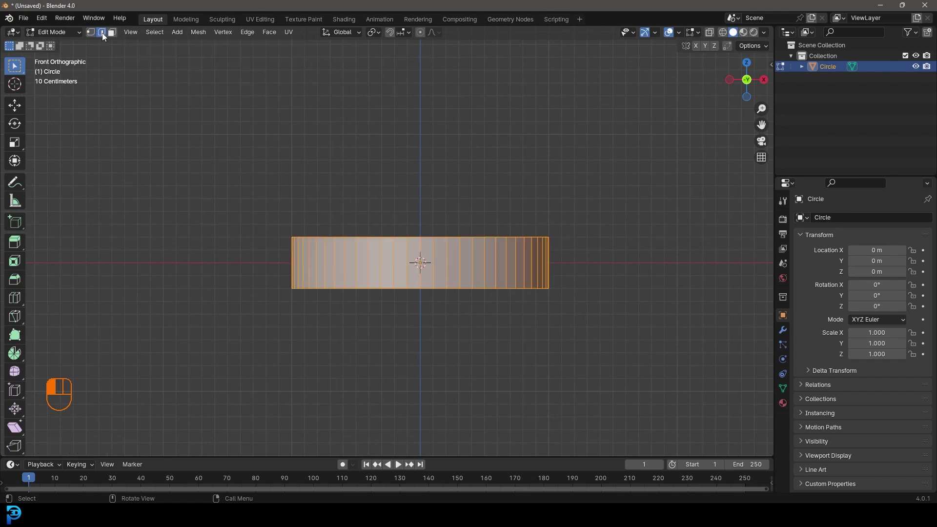
scroll(422, 285, up, 2)
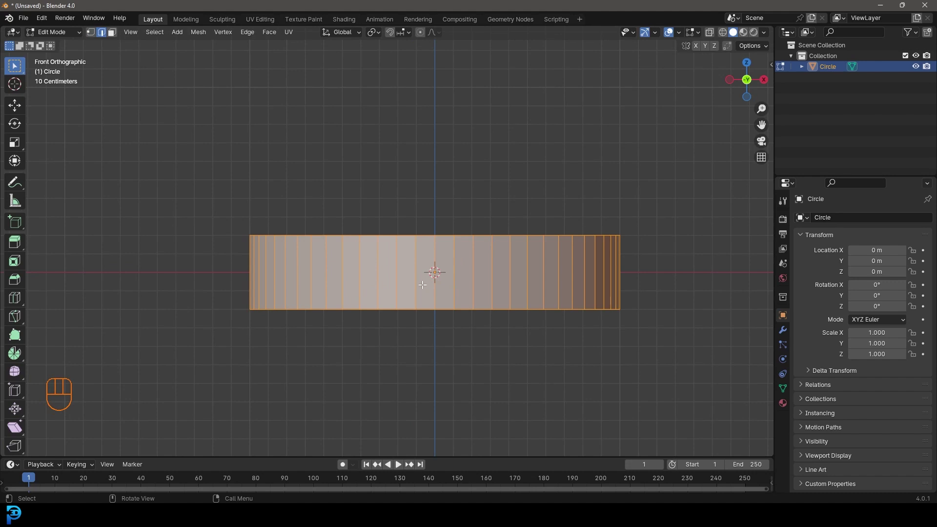
key(a)
key(a)
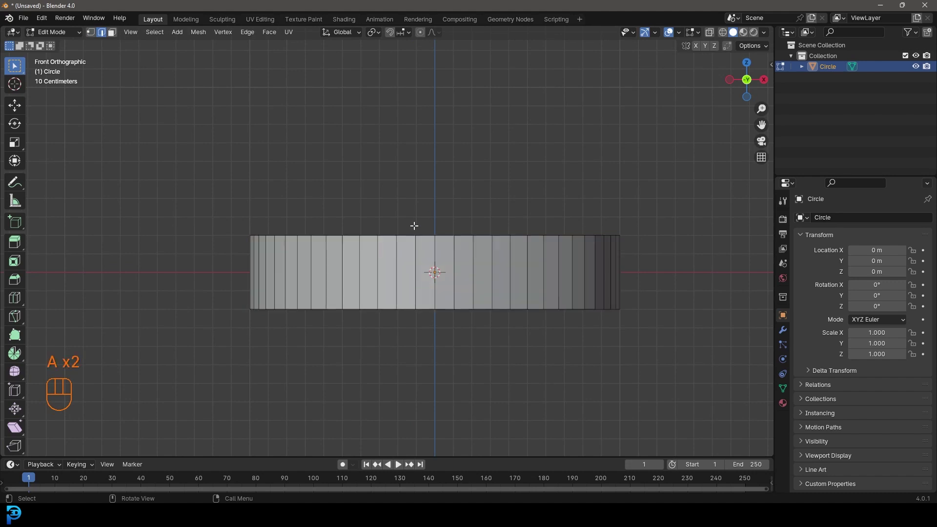
scroll(417, 233, up, 2)
scroll(408, 234, down, 1)
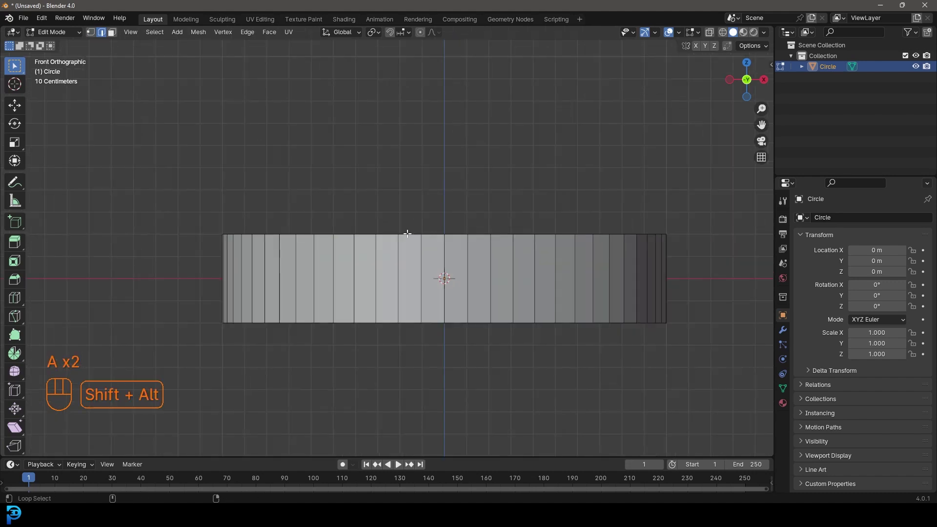
alt+shift+click(415, 233)
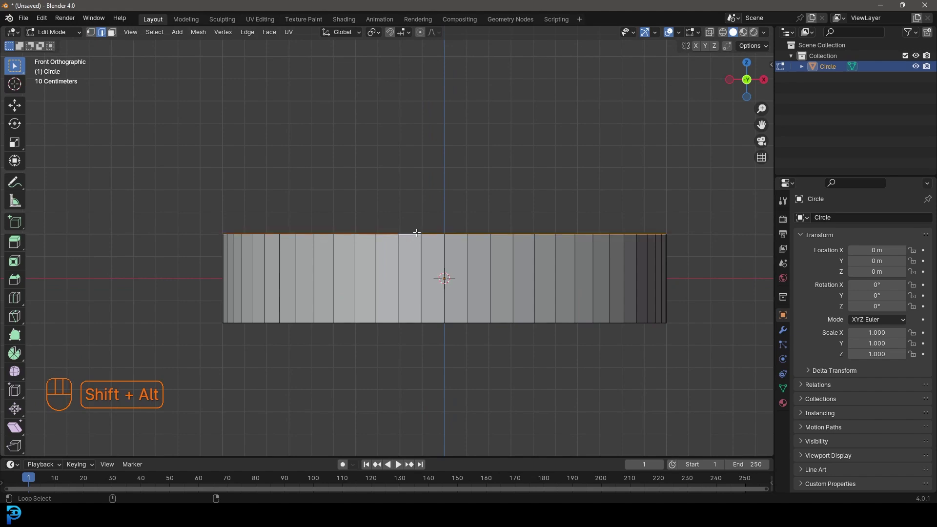
alt+shift+click(410, 326)
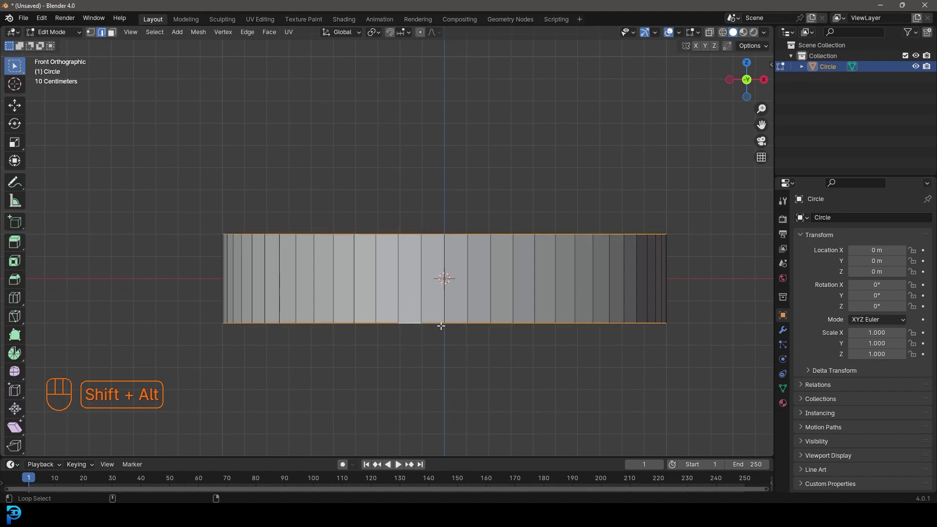
Step: Extrude the band's upper and lower boundary loops in place and scale them along Z by about 1.5
scroll(398, 276, down, 5)
scroll(535, 263, up, 4)
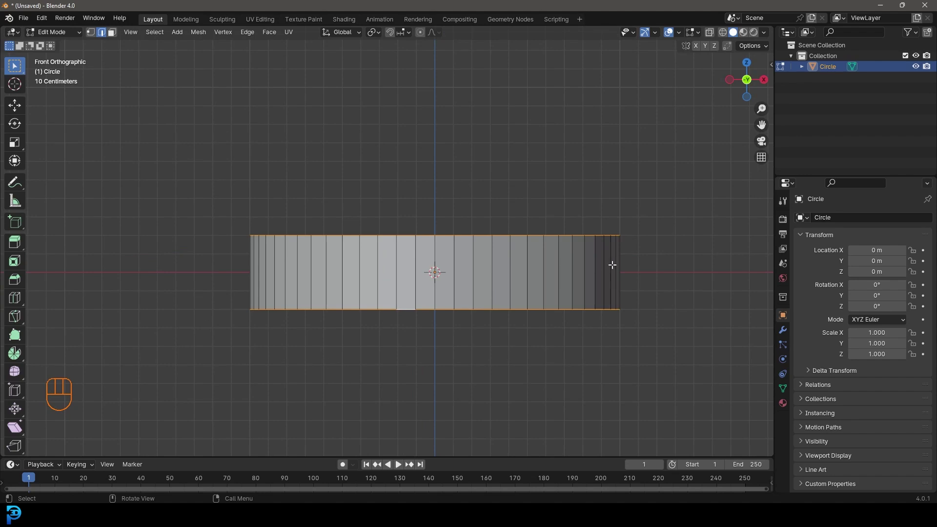
middle_drag(259, 330, 439, 292)
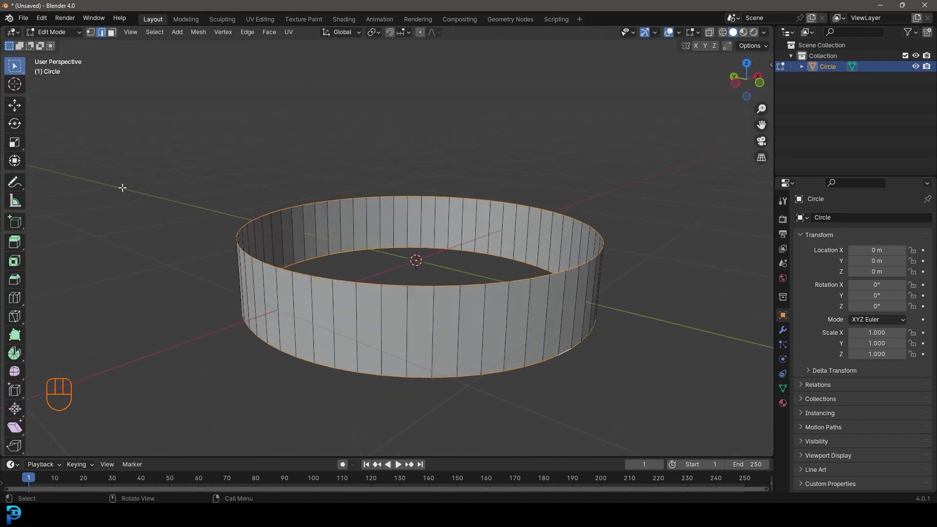
key(ctrl+z)
key(e)
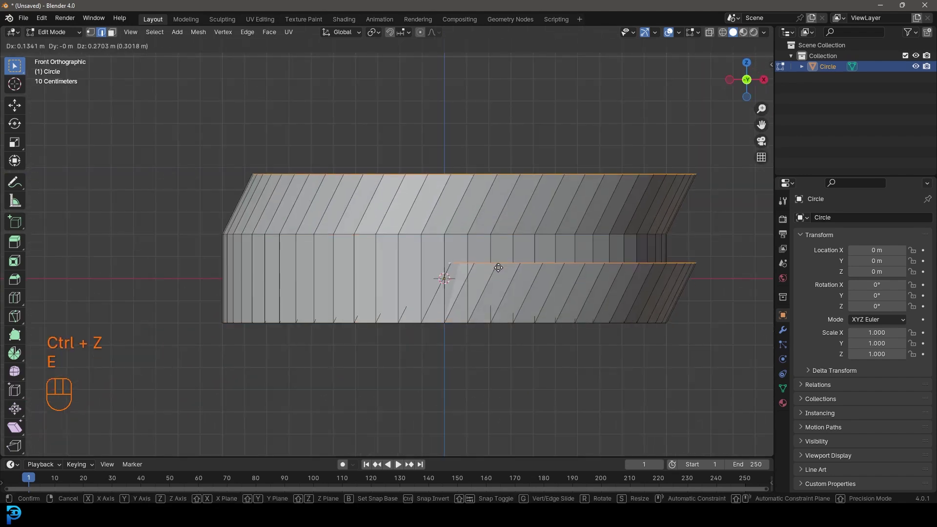
right_click(542, 243)
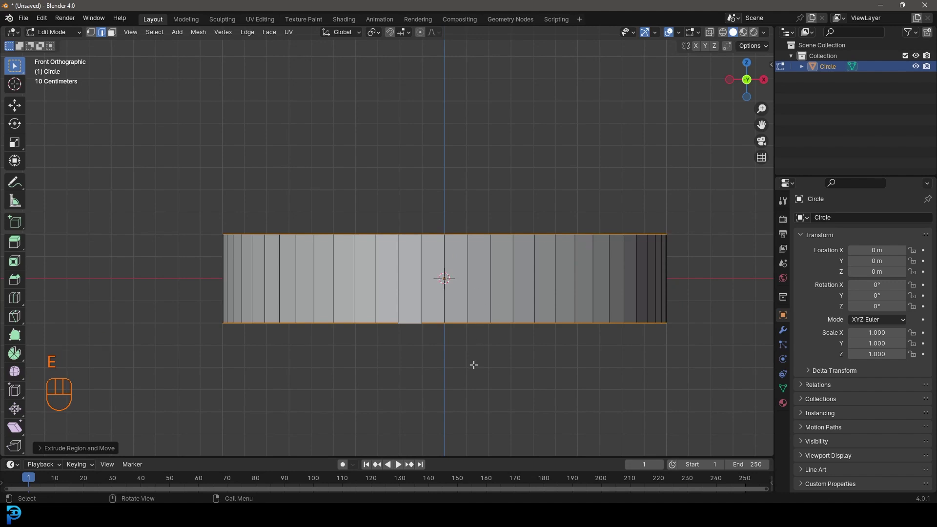
key(s)
key(z)
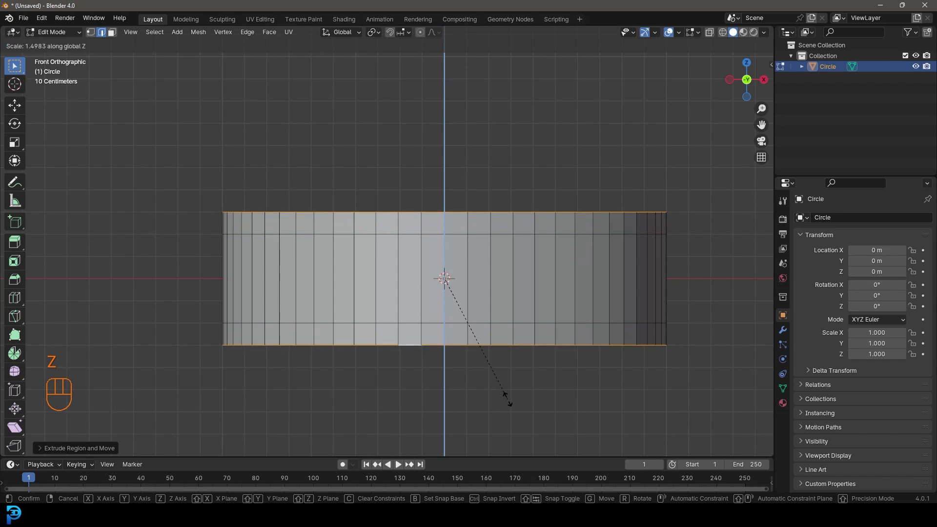
click(506, 397)
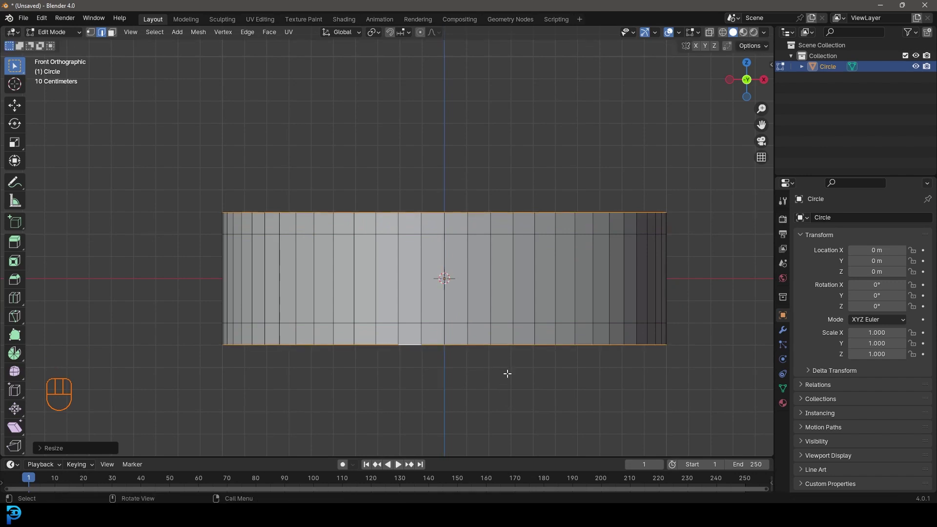
Step: Select the narrow top and bottom face rows all the way around the band, using face select mode with X-ray for the selection
scroll(393, 226, down, 2)
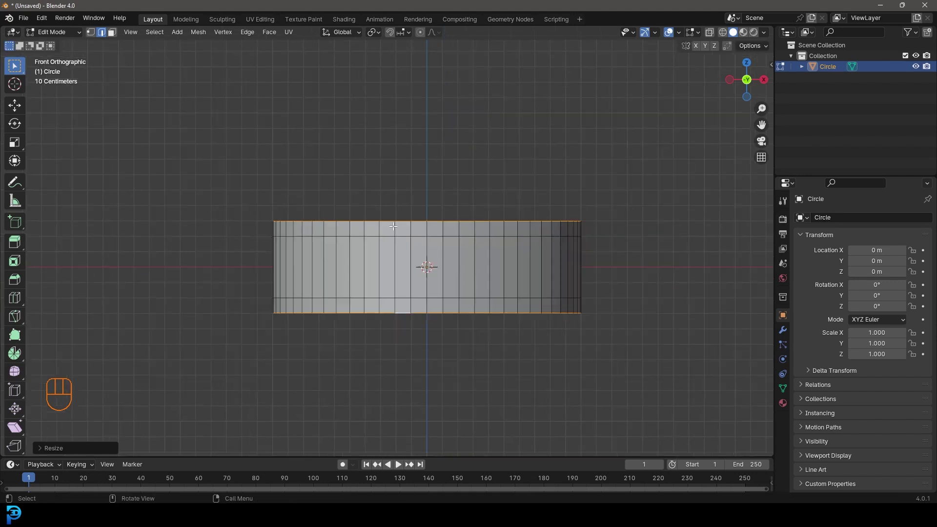
click(112, 32)
drag(200, 174, 395, 193)
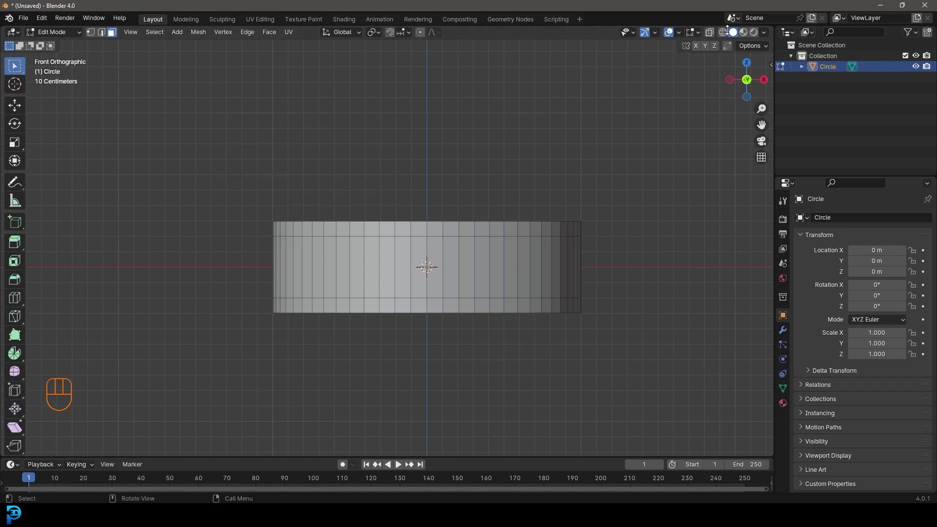
click(710, 35)
drag(174, 161, 647, 236)
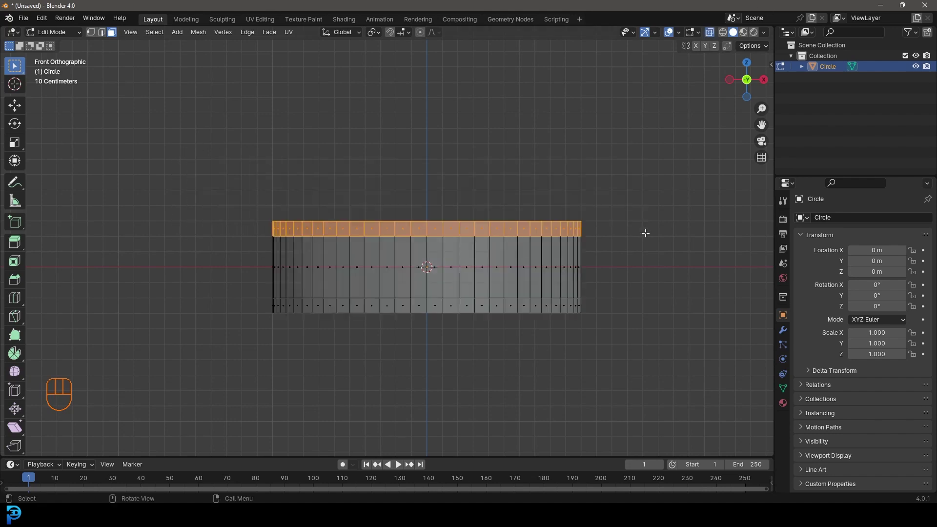
shift+drag(669, 387, 221, 300)
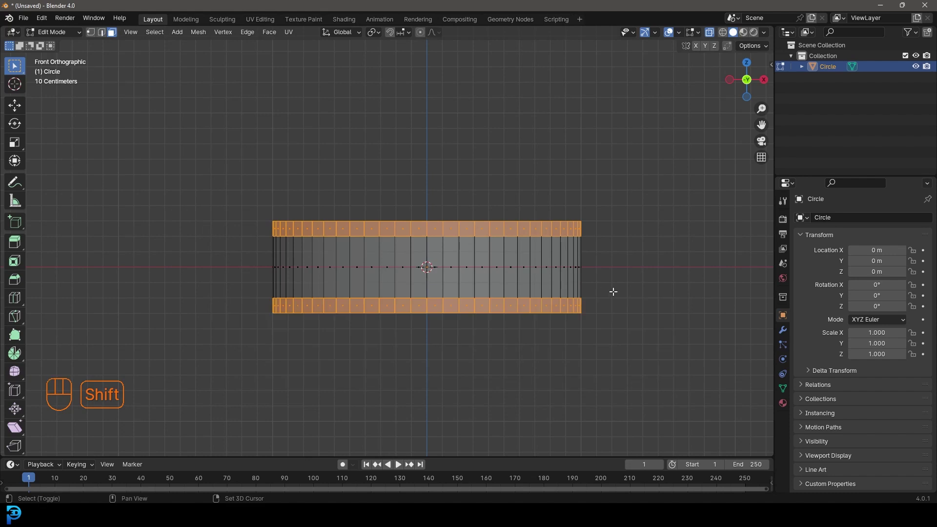
click(710, 33)
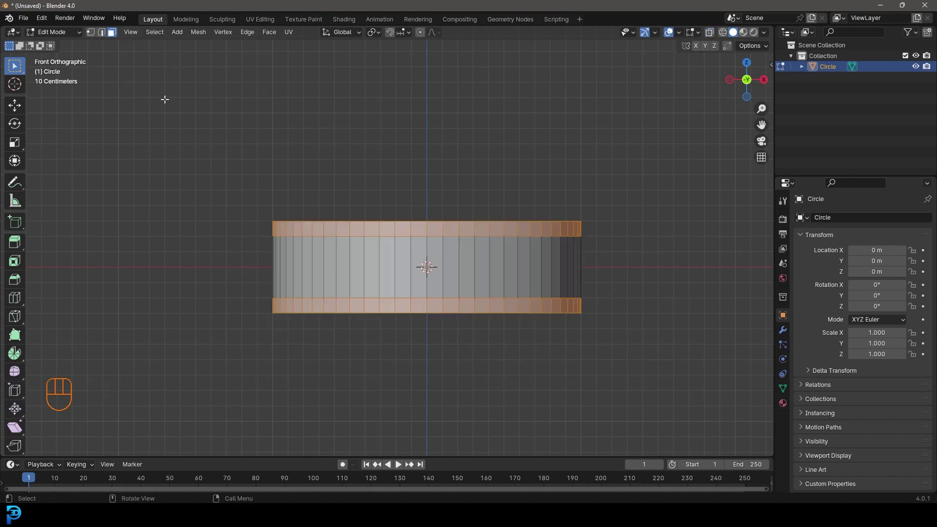
Step: Extrude the narrow top and bottom rows outward as individual faces by about 0.05 m
key(F3)
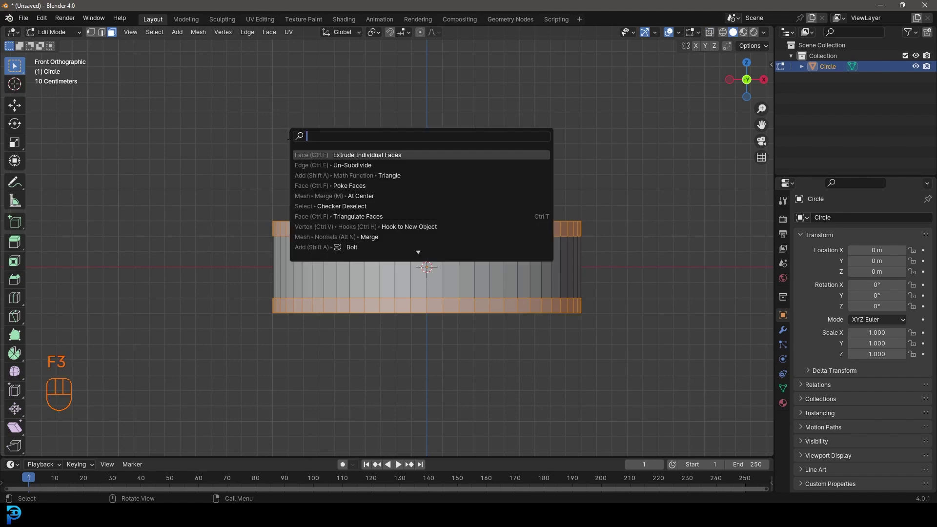
text(extrude)
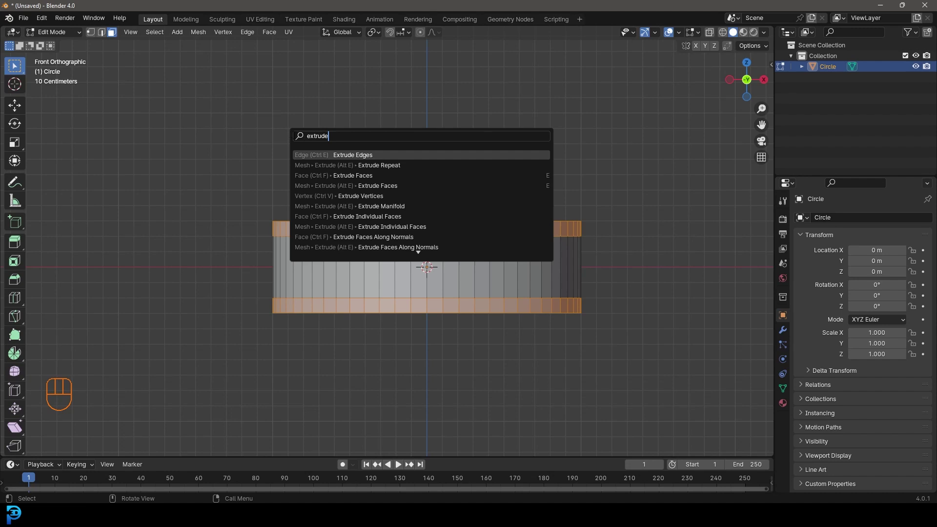
key(Down)
key(Down)
key(Down)
key(Down)
key(Down)
key(Down)
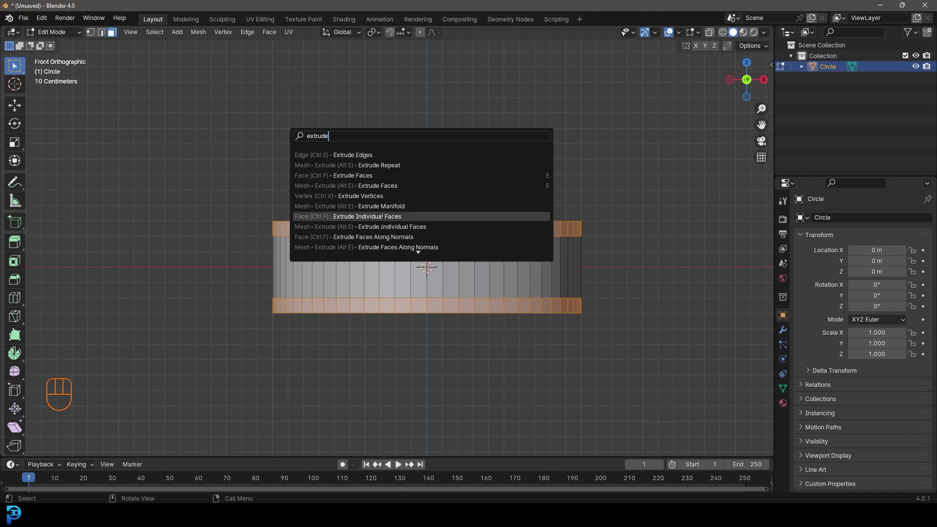
key(Return)
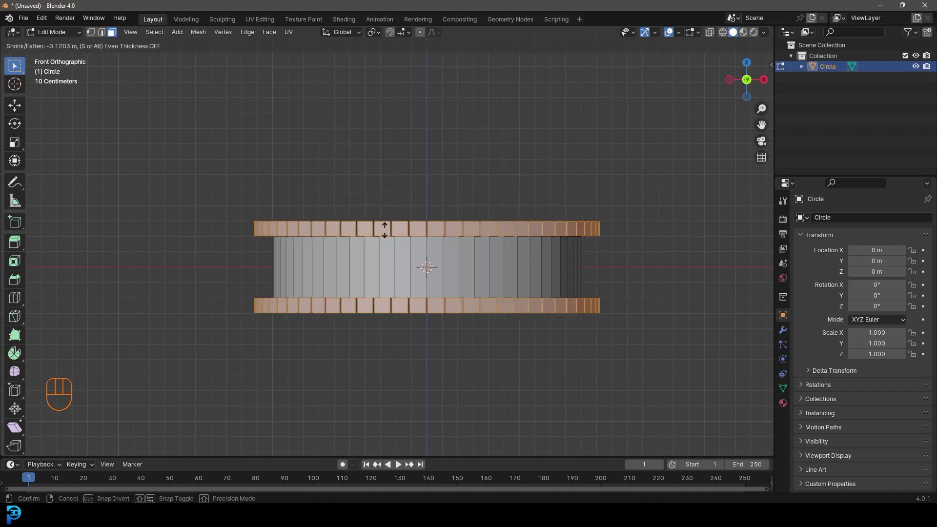
key(shift)
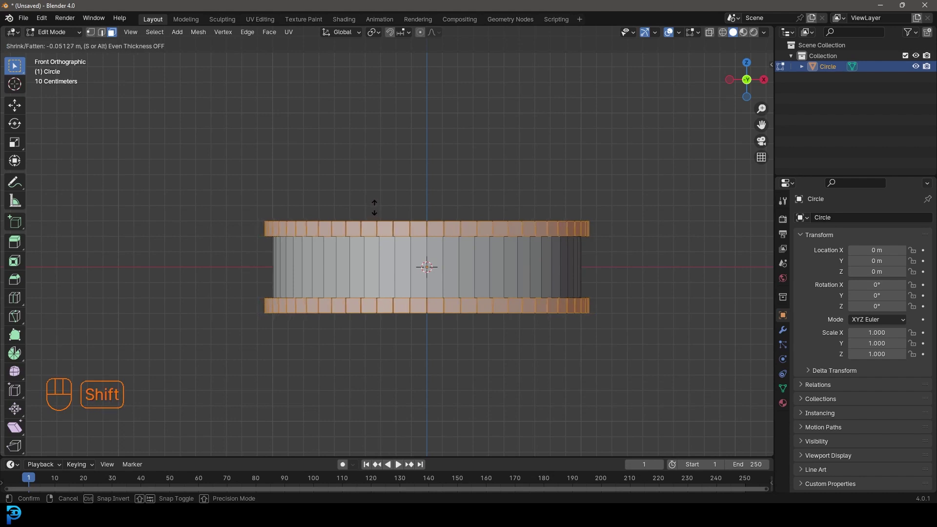
click(375, 209)
scroll(419, 260, down, 2)
scroll(419, 259, up, 2)
Step: Select only the tall middle row of faces around the whole band, using X-ray for the selection
click(709, 33)
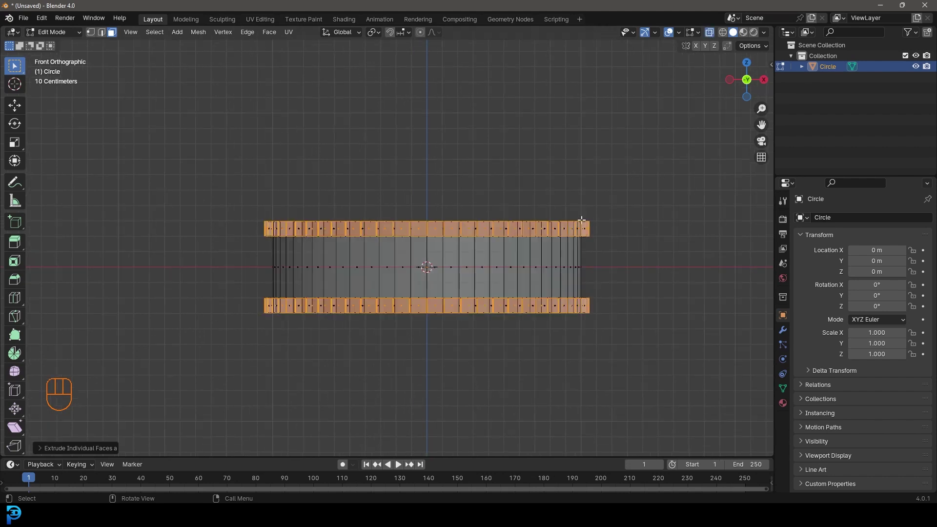
drag(240, 244, 623, 284)
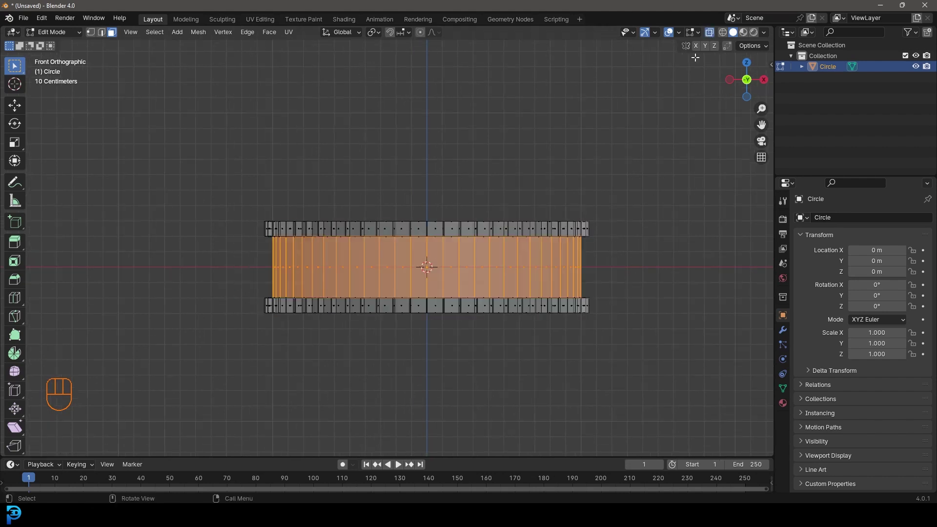
click(710, 32)
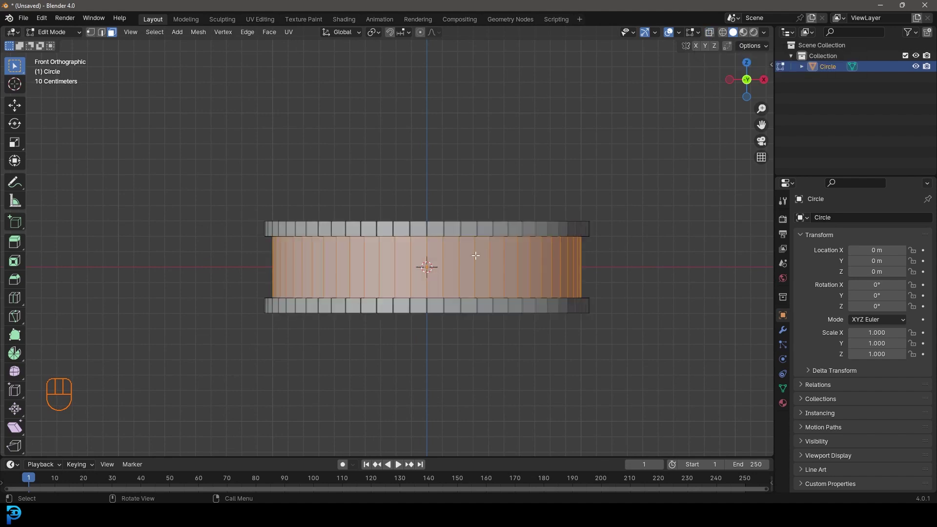
scroll(481, 254, up, 2)
scroll(512, 342, down, 1)
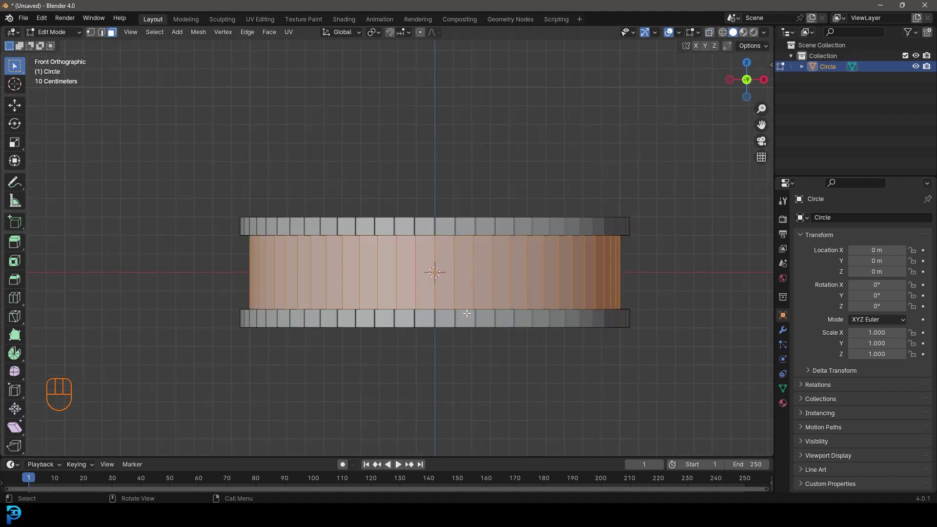
Step: Extrude the middle row outward as individual faces by about 0.09 m so it protrudes beyond the rims
key(F3)
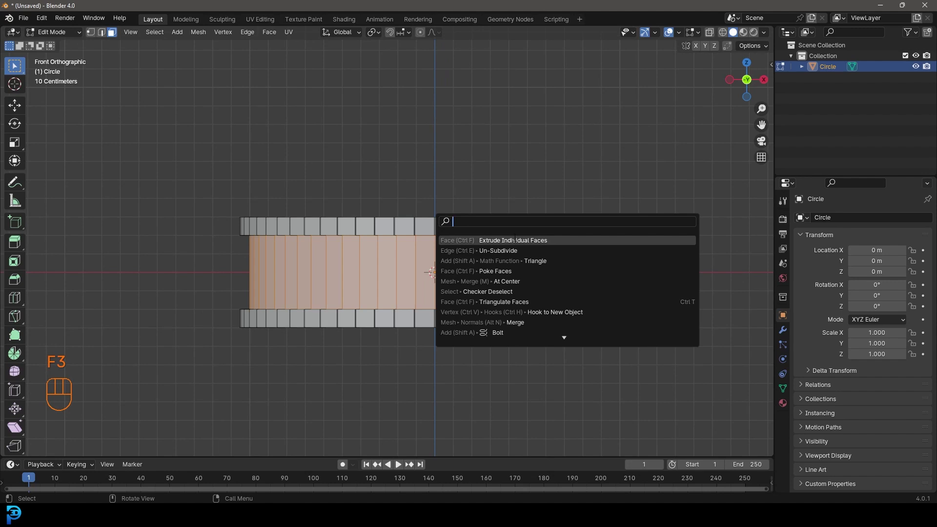
click(521, 240)
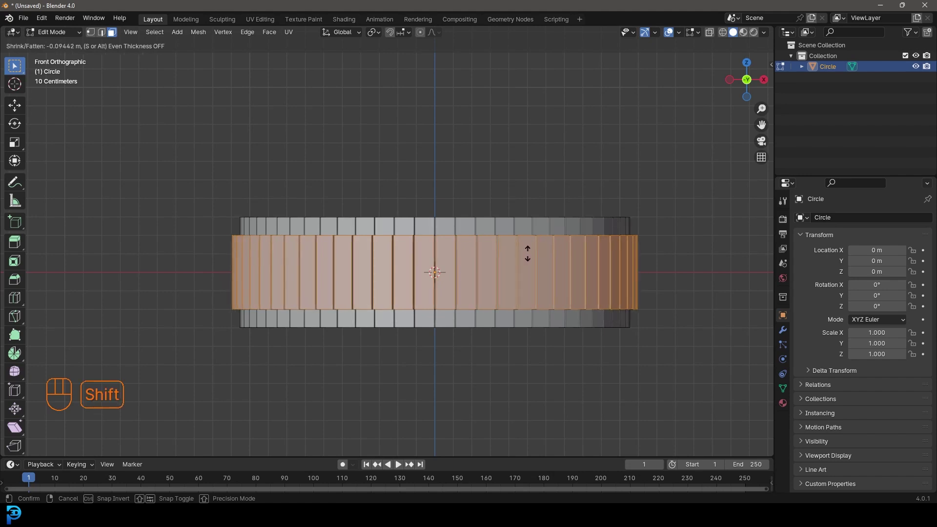
click(528, 254)
middle_drag(477, 226, 363, 242)
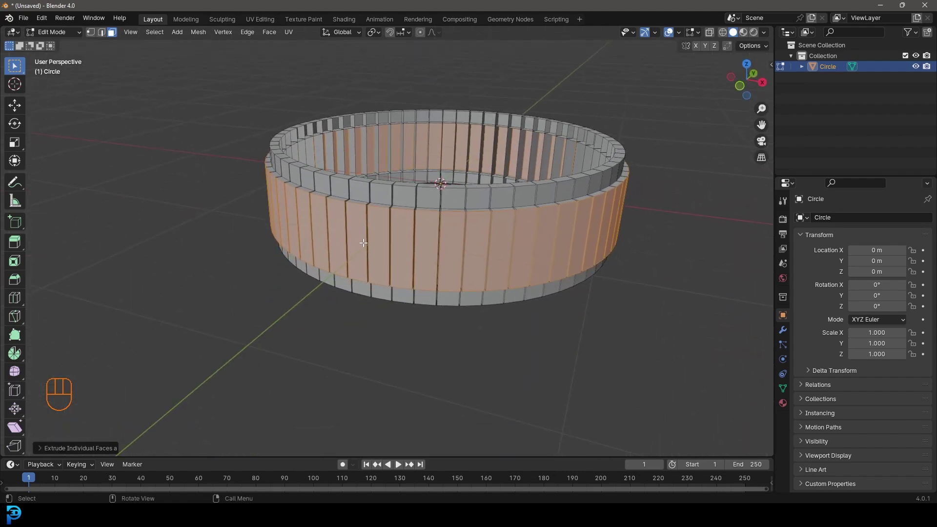
Step: Select all vertices in the band's upper half from the front view, in vertex select mode with X-ray on
key(KP_1)
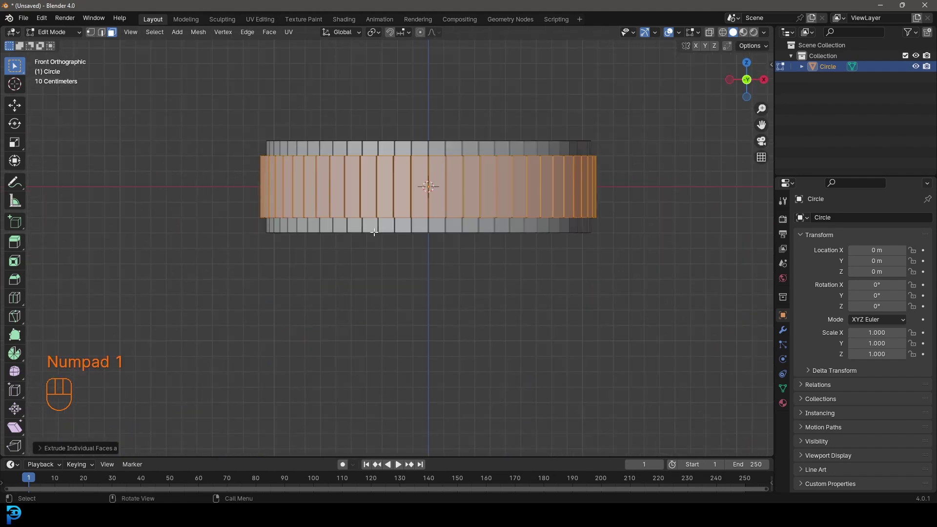
click(710, 32)
shift+middle_drag(395, 202, 382, 271)
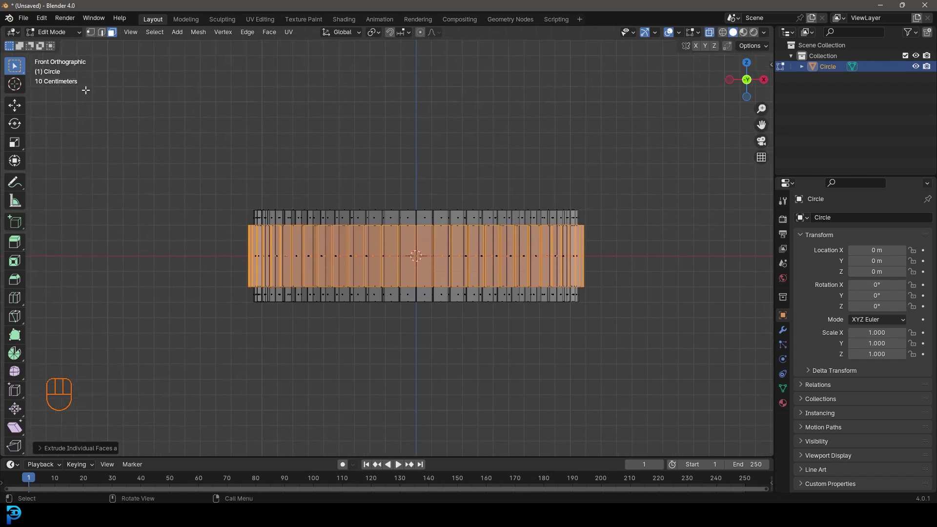
click(90, 32)
drag(118, 98, 594, 257)
scroll(593, 283, up, 1)
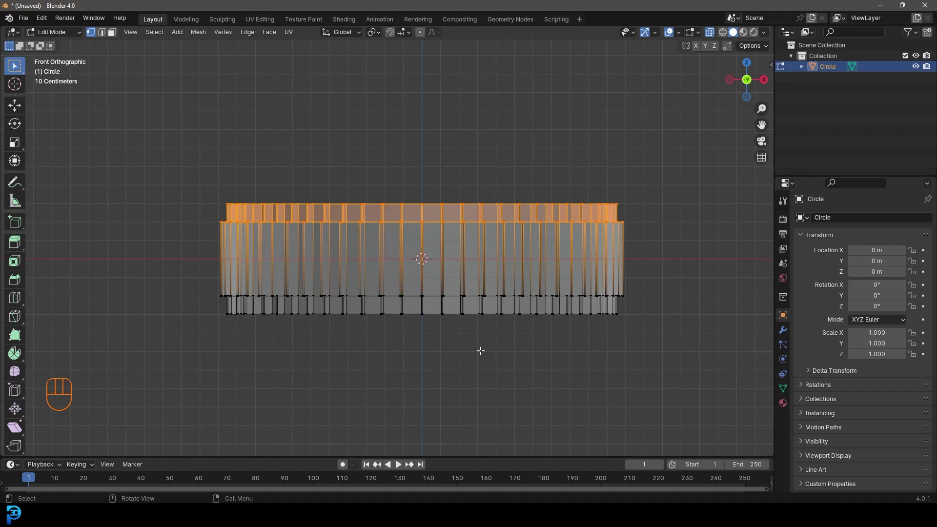
Step: Rotate the selected upper vertices around the Z axis to slant the middle faces diagonally, and turn X-ray off
key(r)
key(z)
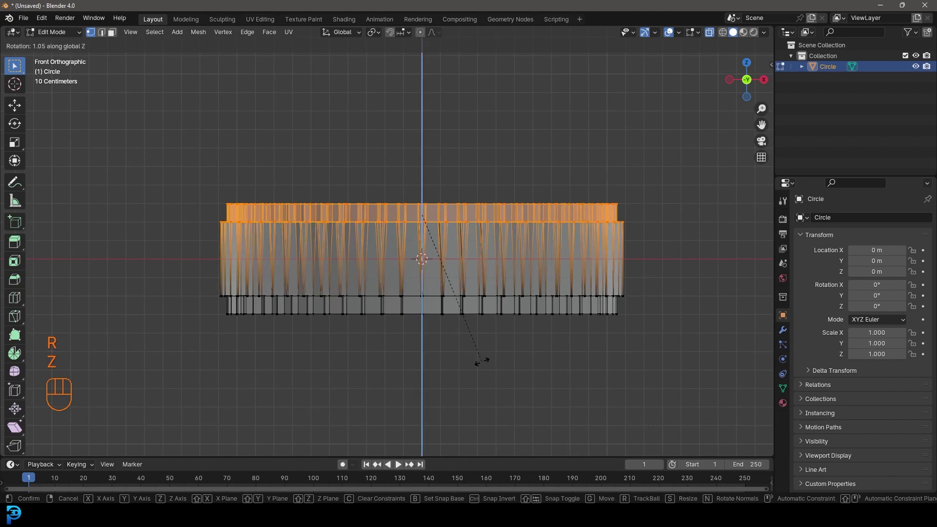
click(454, 383)
key(z)
click(537, 253)
middle_drag(538, 254, 595, 127)
click(709, 33)
mouse_move(561, 220)
middle_down()
mouse_move(496, 283)
mouse_move(684, 313)
middle_up()
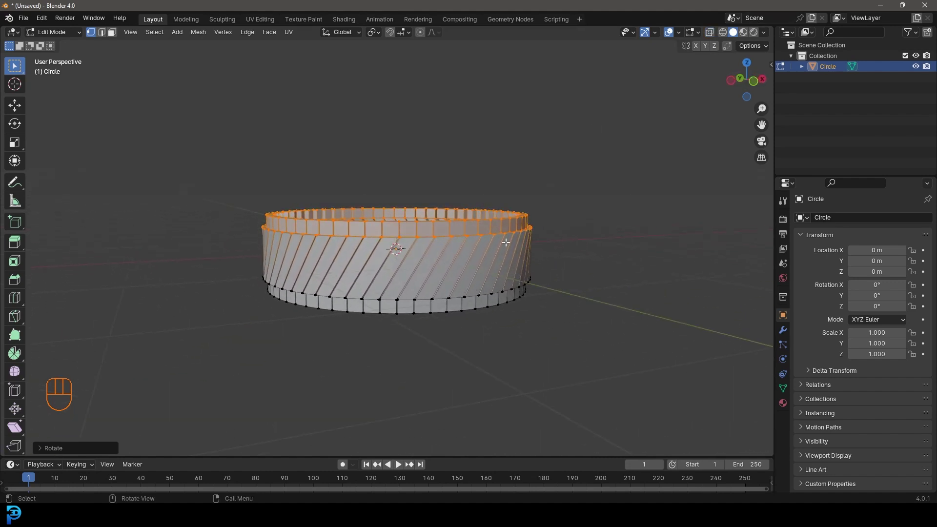
Step: Add a Subdivision Surface modifier to the ring mesh
click(783, 330)
click(854, 218)
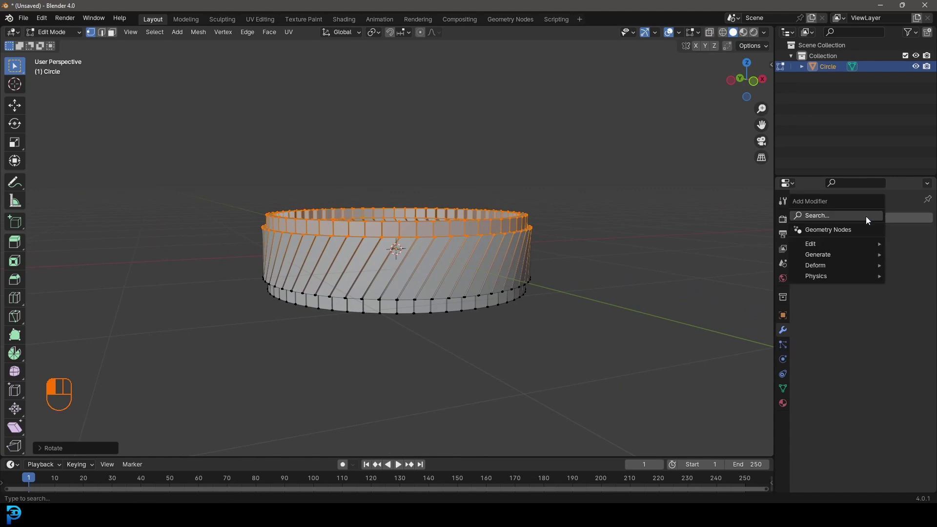
click(828, 215)
text(sub)
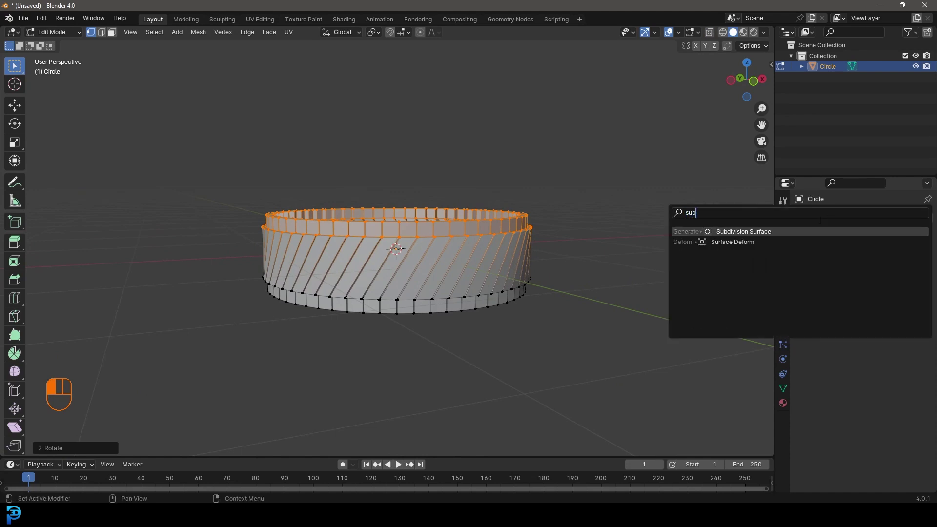
click(753, 232)
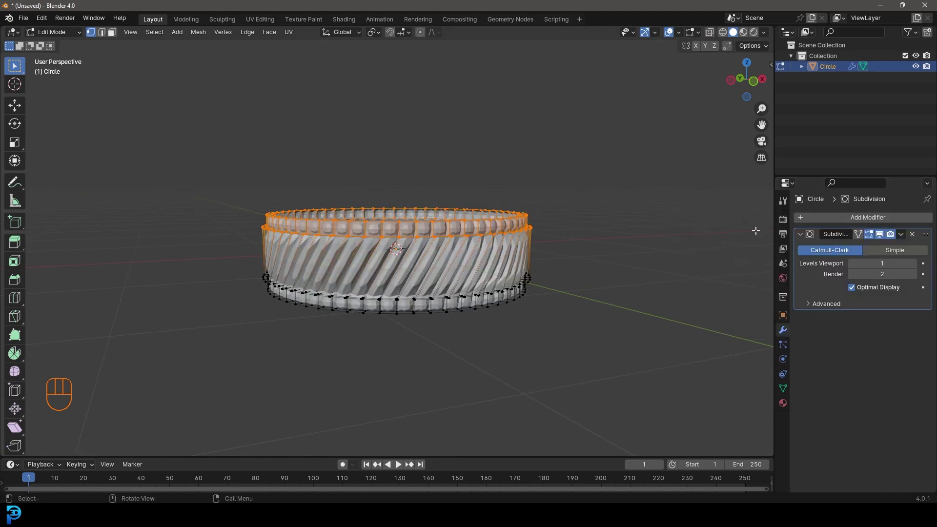
middle_drag(407, 276, 379, 251)
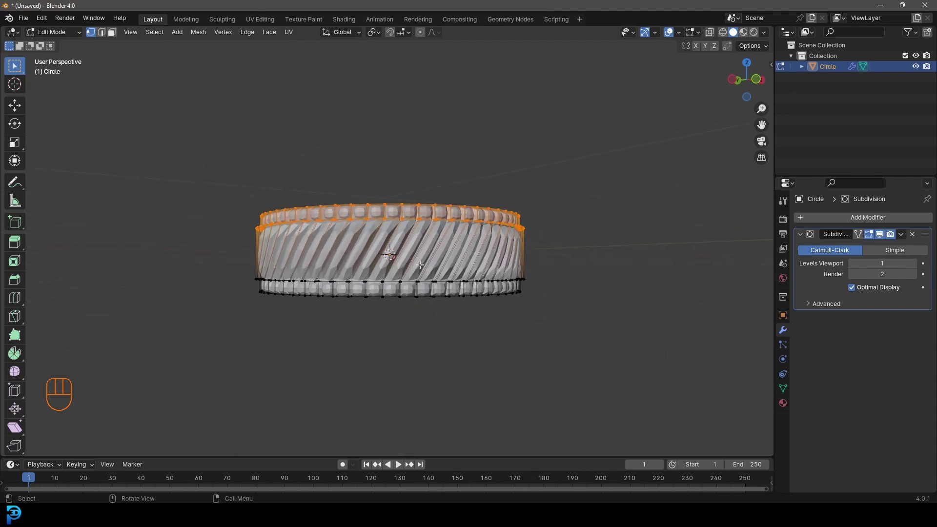
Step: Add two evenly spaced loop cuts around the slanted middle section of the band without sliding them
scroll(370, 245, up, 2)
scroll(370, 245, up, 2)
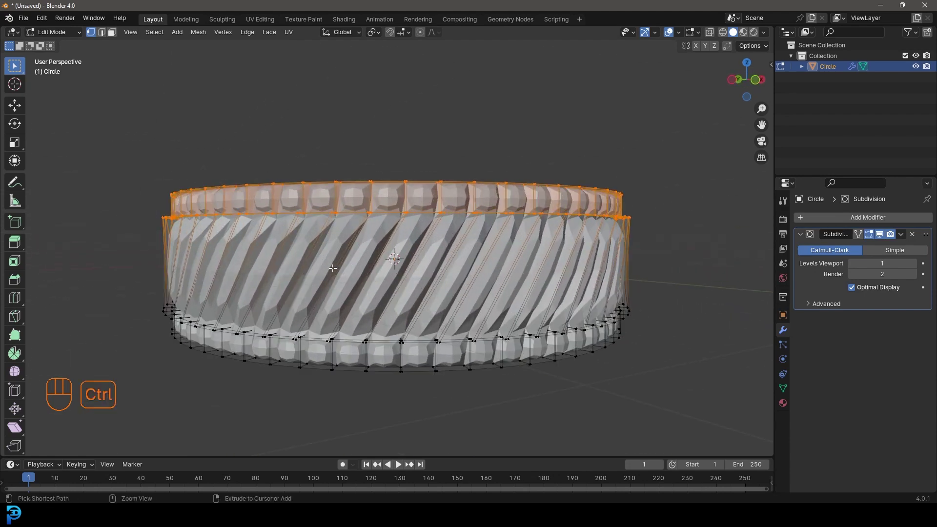
key(ctrl+r)
scroll(333, 268, up, 1)
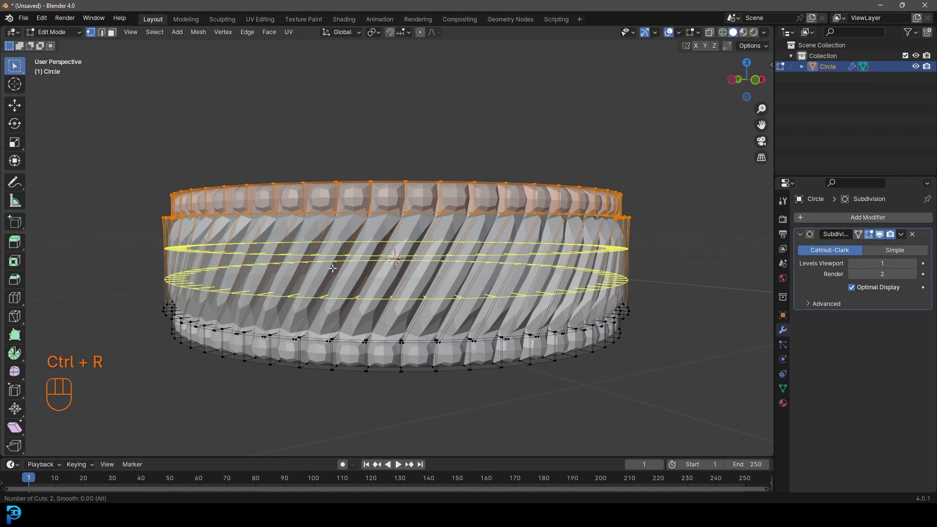
click(332, 268)
right_click(333, 268)
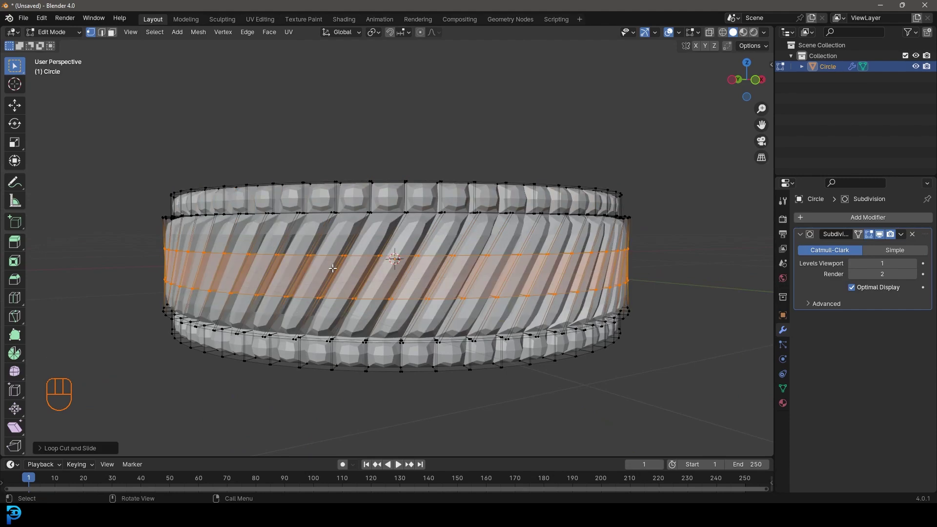
Step: Scale the two new edge loops along the Z axis by about 2.4 so they sit near the band's upper and lower borders
key(s)
key(z)
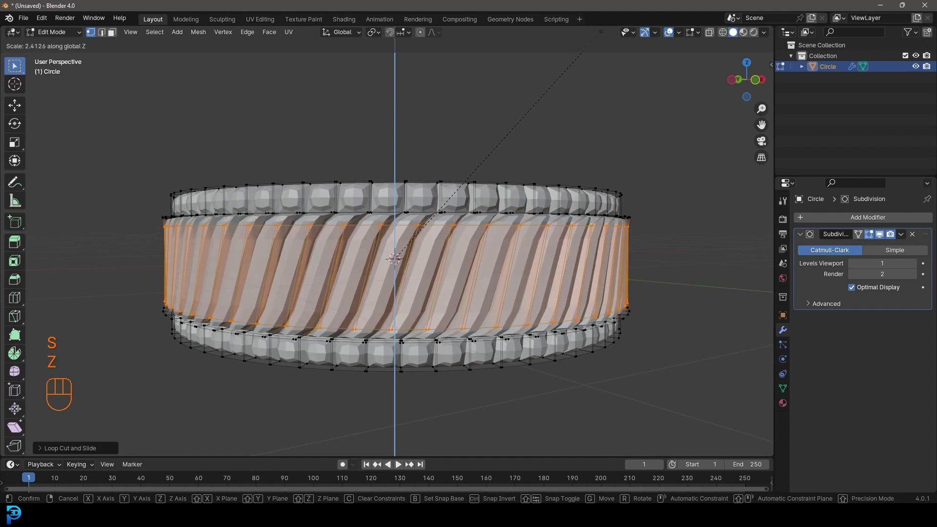
click(585, 46)
Step: Add one centred loop cut around the middle of the band and scale it outward slightly to make the band bulge
key(ctrl+r)
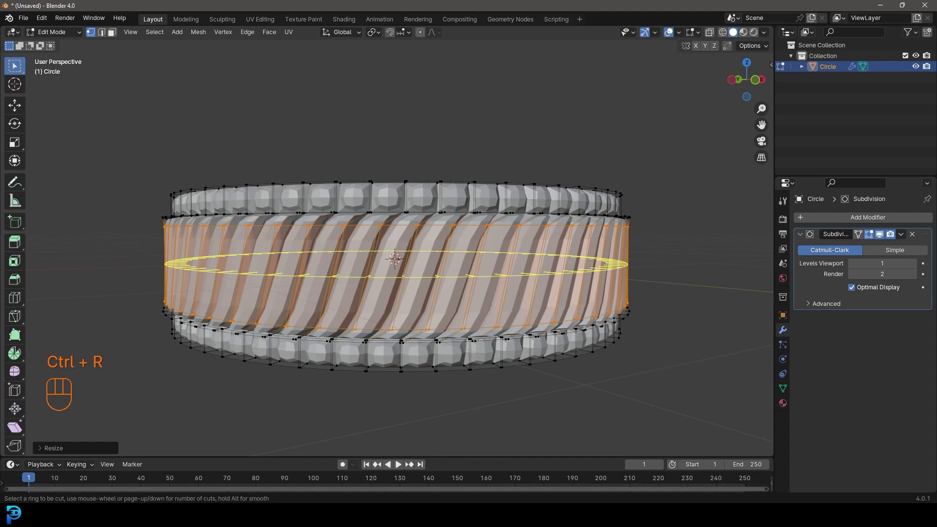
click(227, 272)
right_click(227, 272)
key(s)
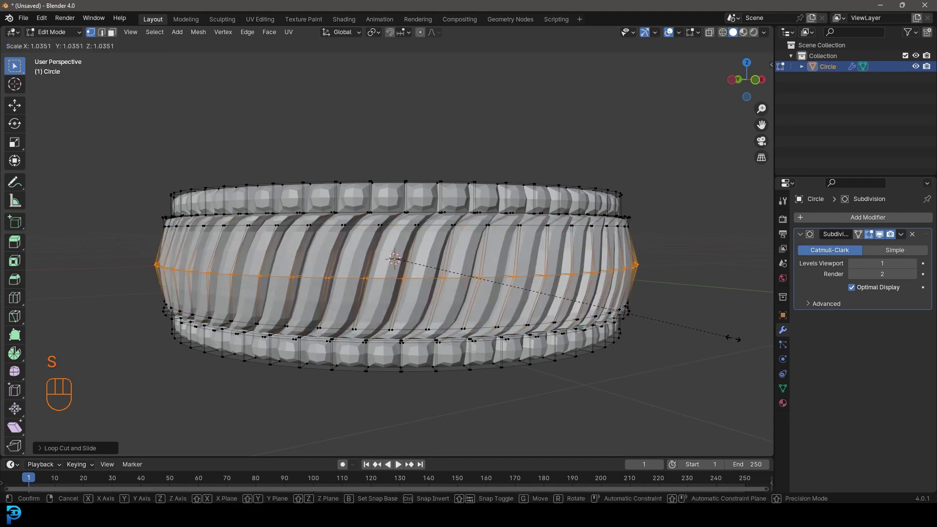
click(693, 306)
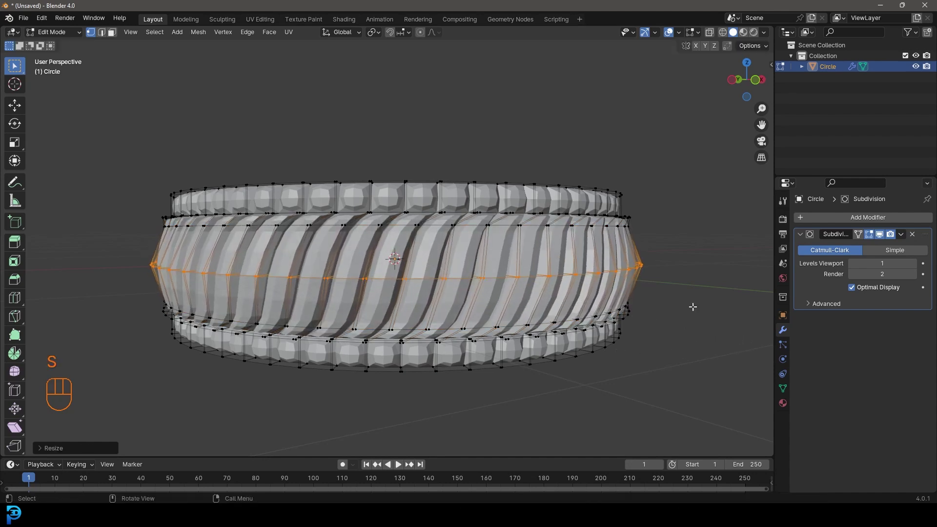
Step: Set the Subdivision modifier's levels to 2 for the viewport and 3 for render, and return to Object Mode
click(915, 275)
click(913, 264)
mouse_move(415, 259)
middle_down()
mouse_move(415, 244)
mouse_move(420, 266)
mouse_move(417, 253)
middle_up()
key(Tab)
scroll(395, 198, down, 2)
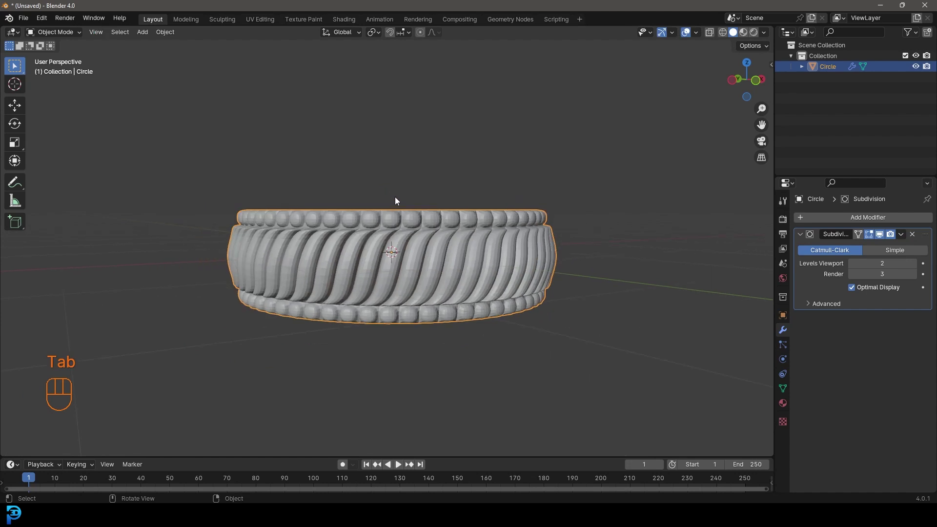
Step: Apply Shade Smooth to the ring
right_click(415, 216)
click(426, 221)
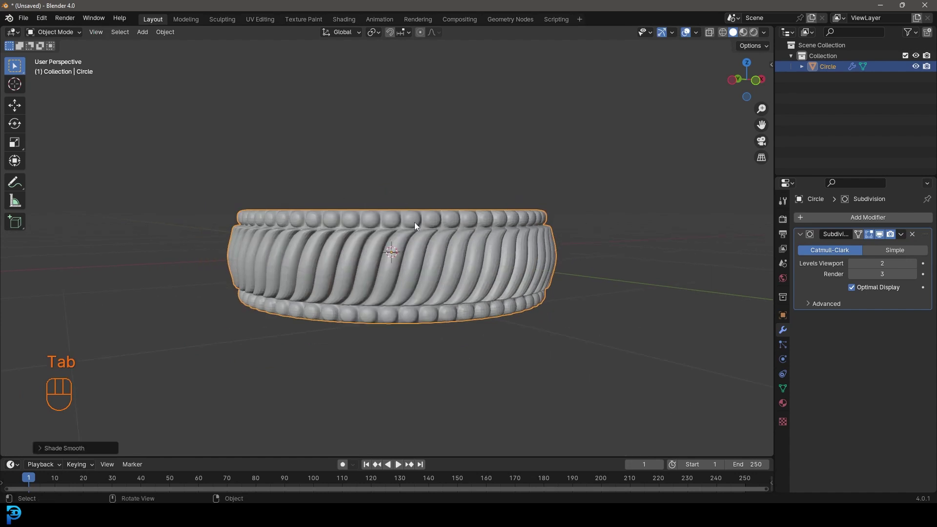
scroll(414, 221, down, 3)
mouse_move(418, 244)
middle_down()
mouse_move(364, 282)
mouse_move(417, 218)
mouse_move(409, 241)
middle_up()
scroll(409, 241, up, 3)
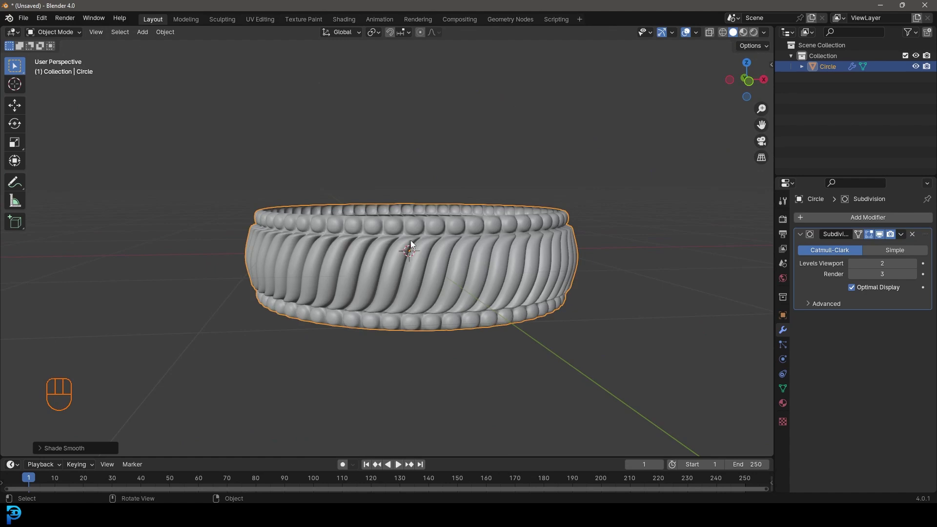
Step: In Edit Mode with edge select, clear the selection and select the open edge loop along the ring's upper rim
key(Tab)
middle_drag(411, 240, 180, 107)
click(101, 32)
key(alt+a)
scroll(348, 279, up, 1)
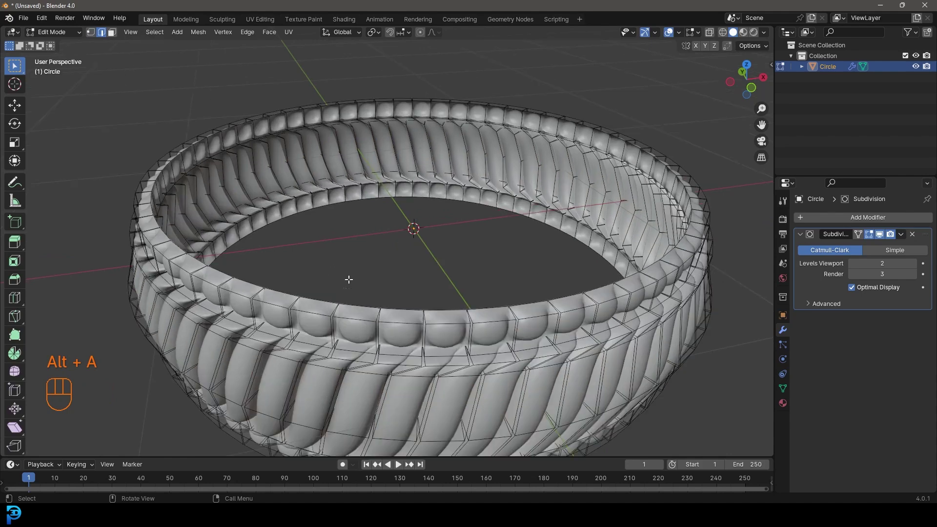
alt+shift+click(438, 308)
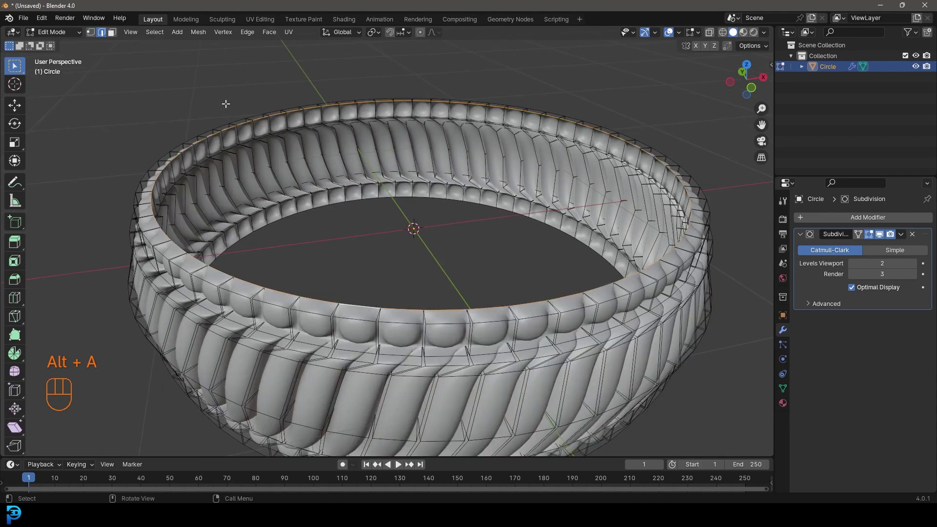
Step: Add the open edge loop along the ring's lower rim to the selection
scroll(523, 248, down, 2)
key(z)
click(407, 232)
mouse_move(332, 191)
middle_down()
mouse_move(389, 180)
mouse_move(389, 171)
middle_up()
key(z)
click(517, 172)
scroll(421, 174, up, 3)
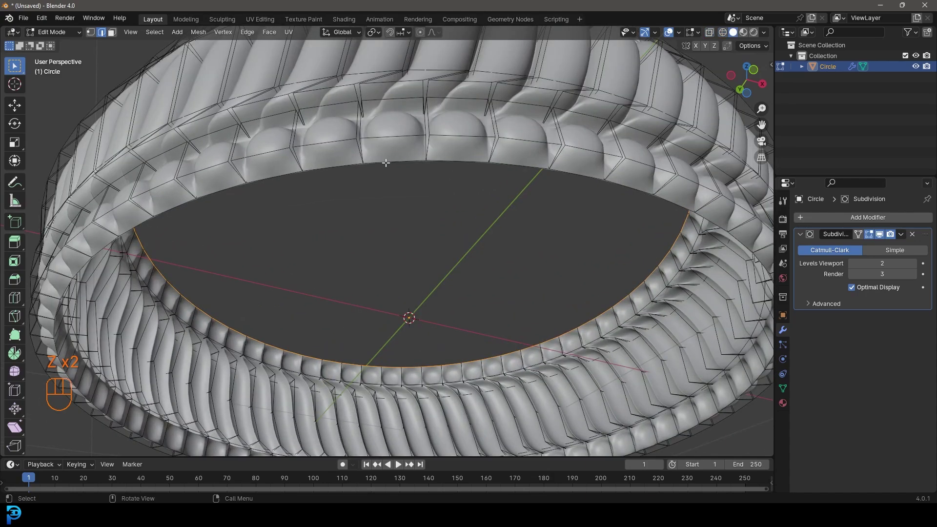
scroll(457, 219, down, 4)
middle_drag(456, 219, 563, 322)
Step: Extrude both rim edge loops and scale them inward to about 0.9, excluding the Z axis
key(e)
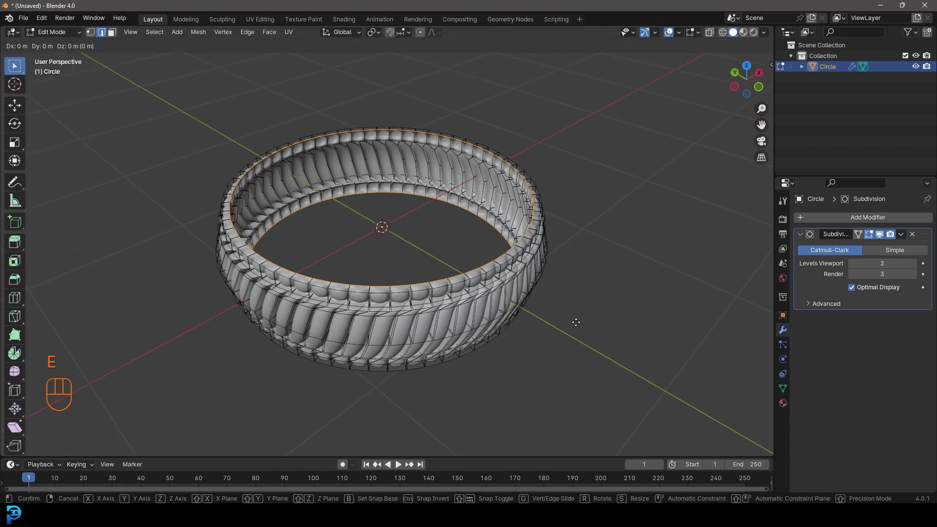
key(s)
key(shift+z)
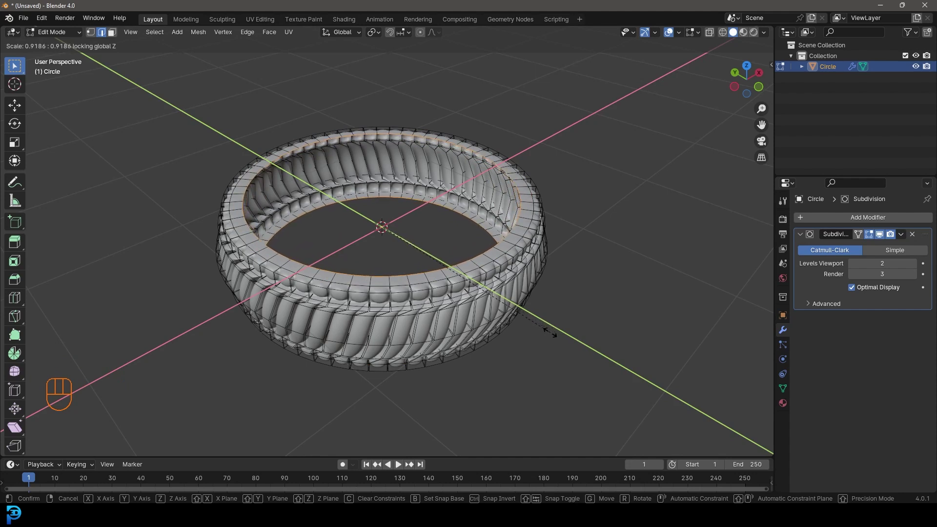
right_click(547, 326)
Step: Bridge the two inner edge loops to close the inside surface of the ring
middle_drag(511, 269, 510, 215)
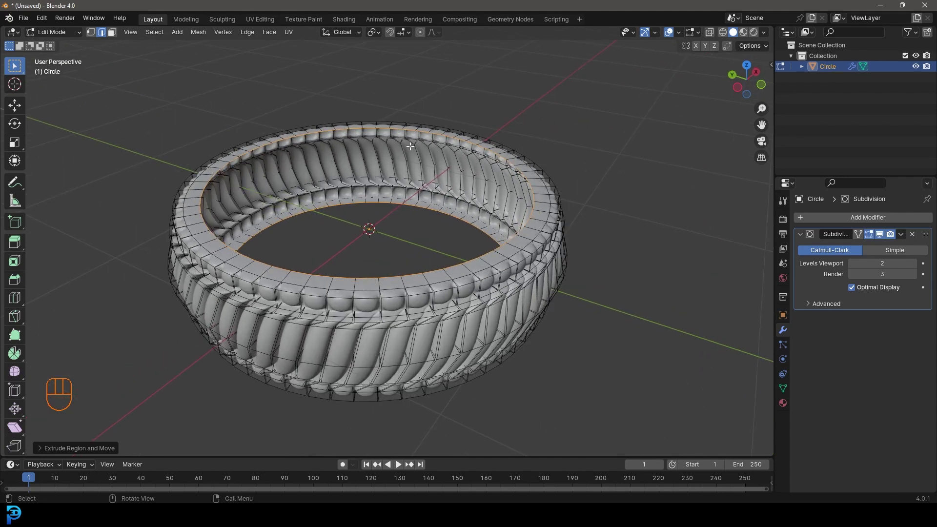
middle_drag(458, 152, 498, 154)
scroll(502, 162, down, 3)
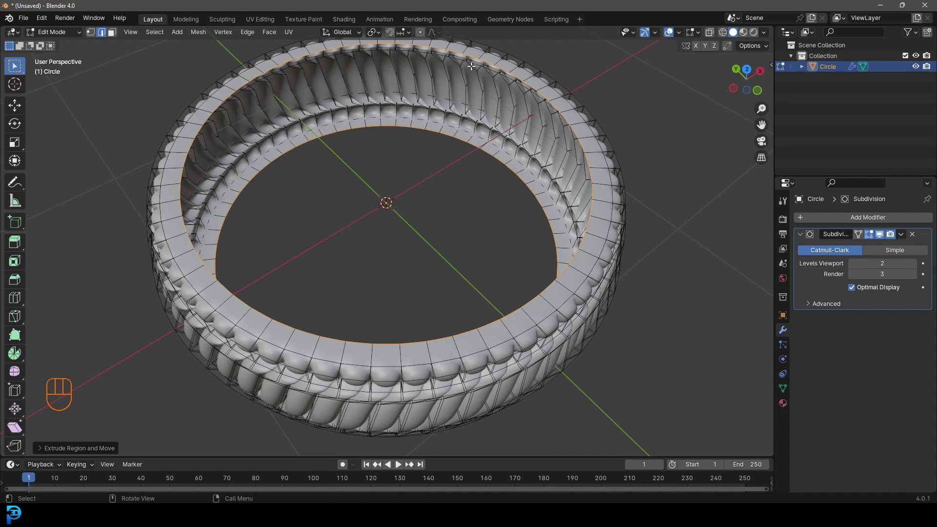
middle_drag(424, 77, 467, 129)
key(ctrl+e)
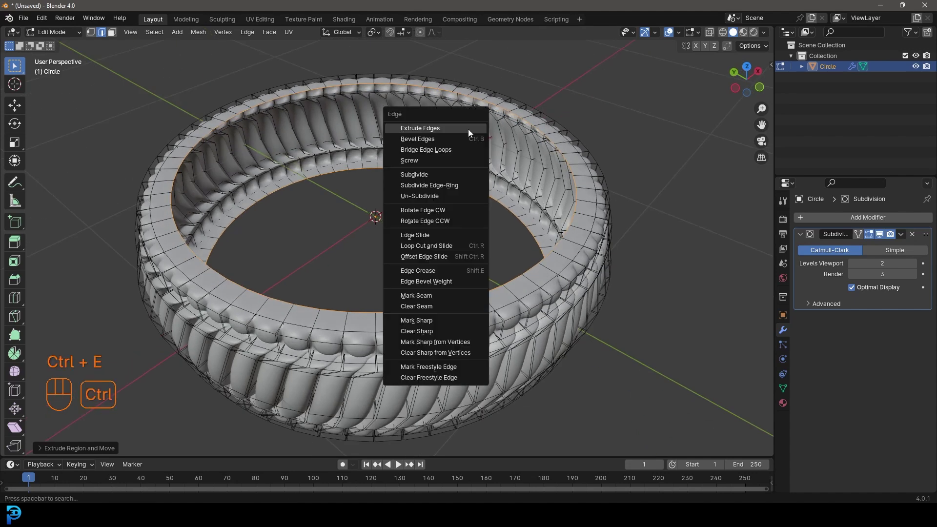
click(428, 150)
scroll(401, 205, down, 4)
middle_drag(391, 209, 354, 143)
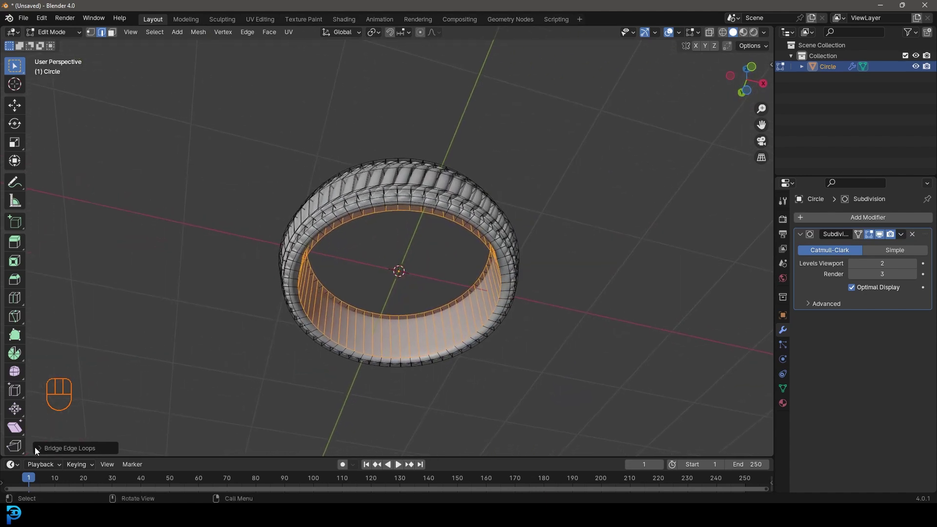